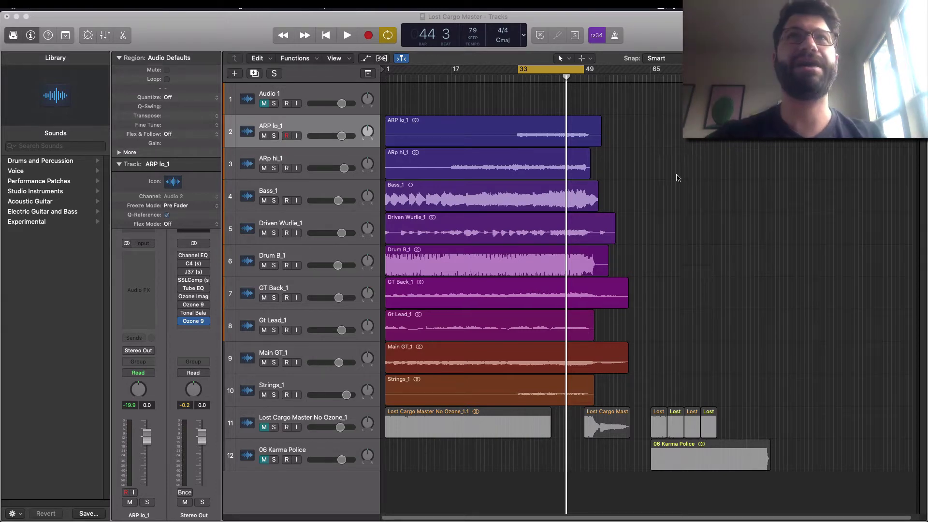
Play the soloed Lost Cargo Master No Ozone bounce (track 11) from bar 65.
click(651, 80)
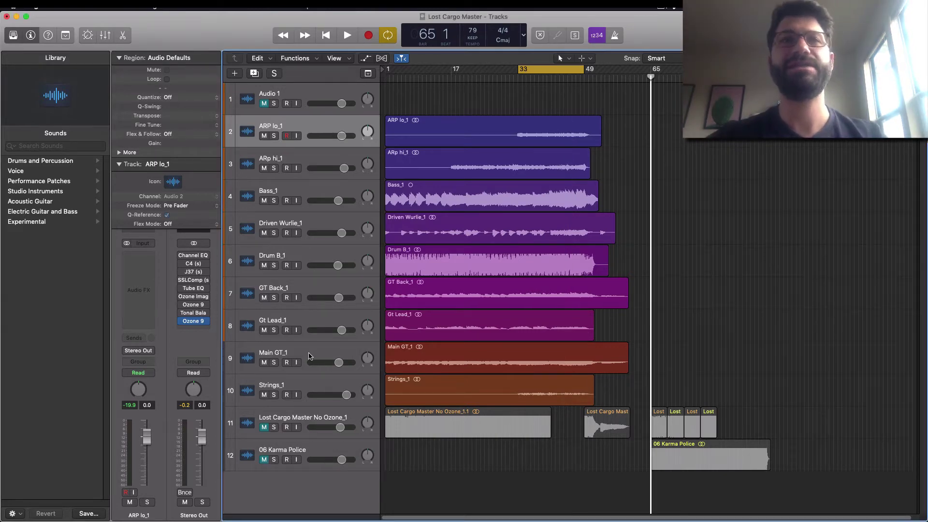
click(274, 427)
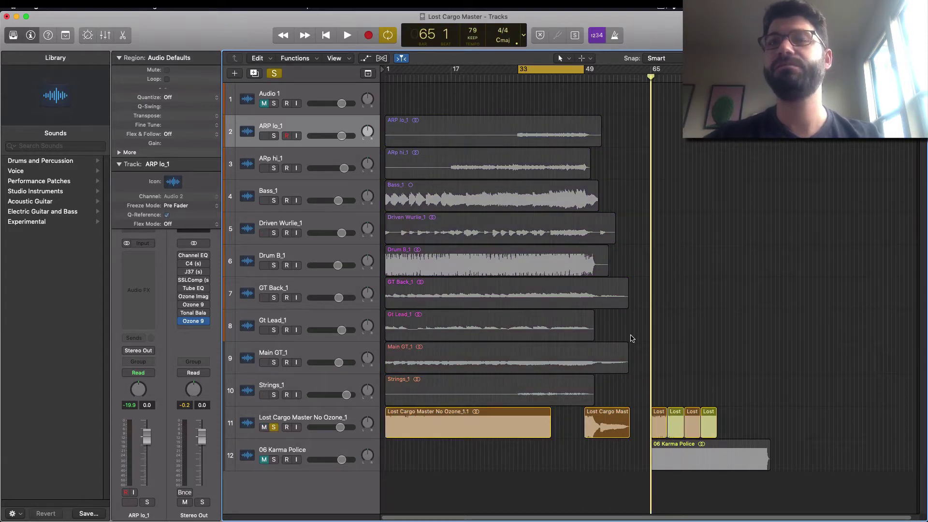
key(space)
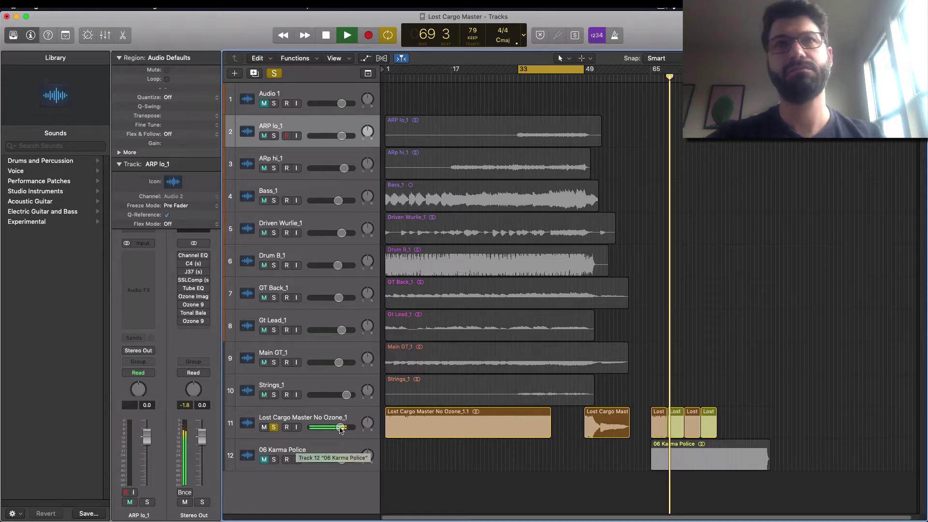
Move the solo from the No Ozone bounce to the 06 Karma Police reference and play from bar 65.
key(space)
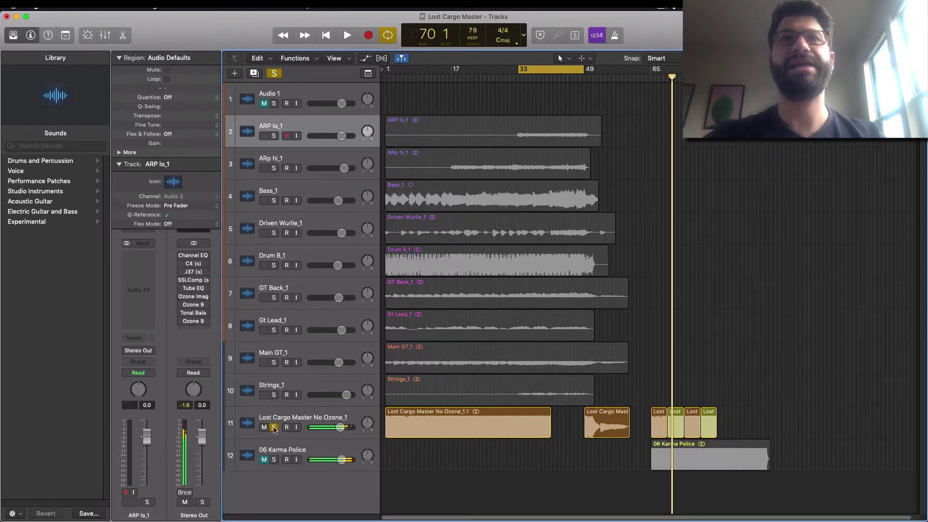
click(273, 427)
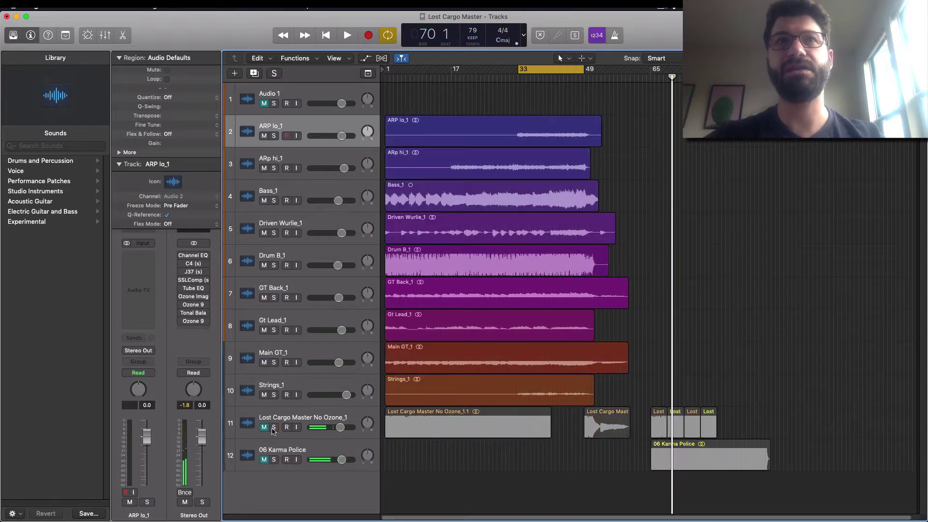
click(273, 460)
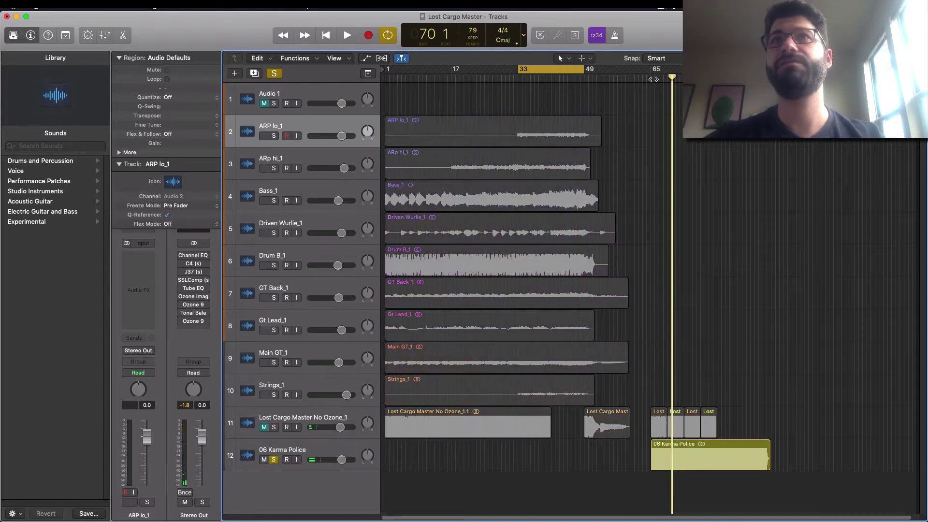
click(648, 79)
key(space)
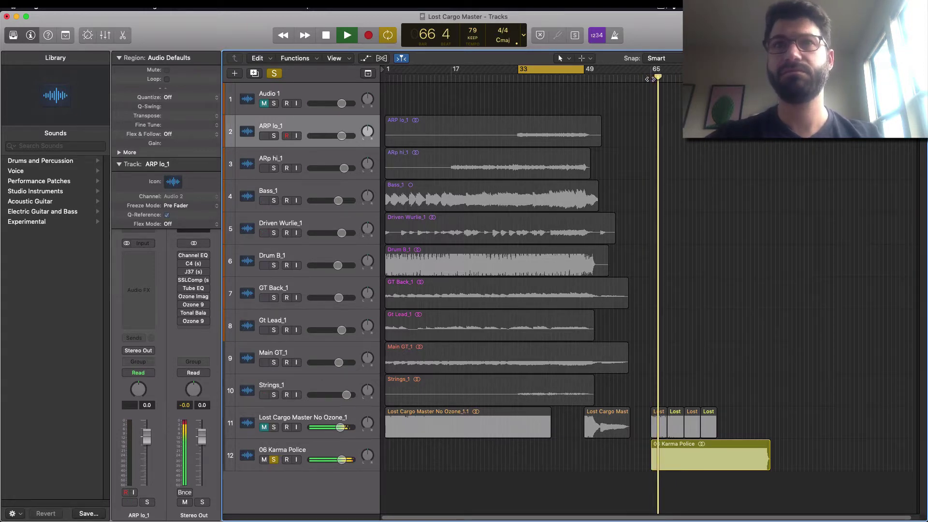
Stop playback and unsolo the Karma Police track so the full mix plays again.
key(space)
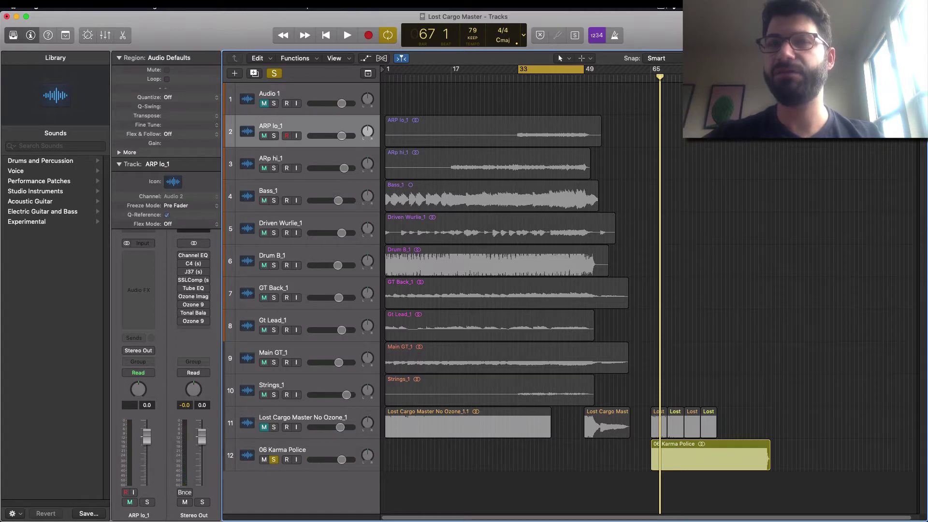
click(581, 461)
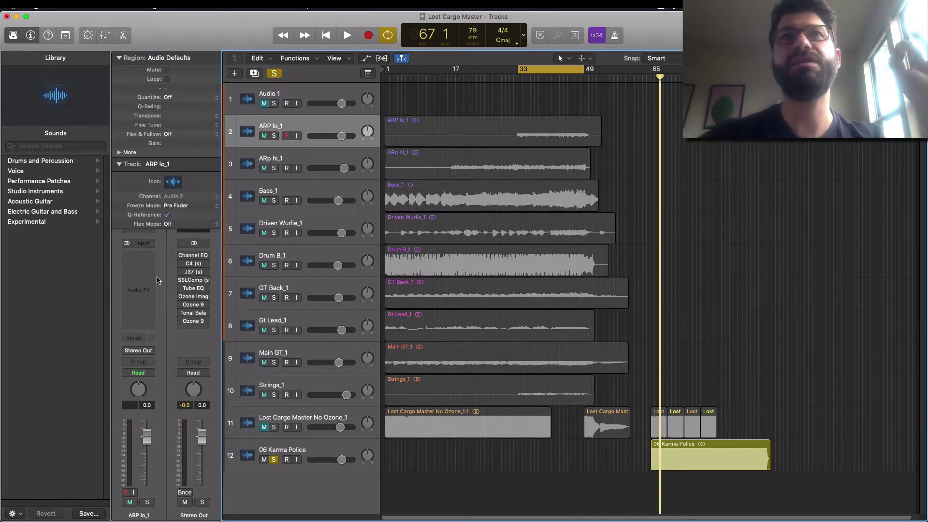
click(274, 460)
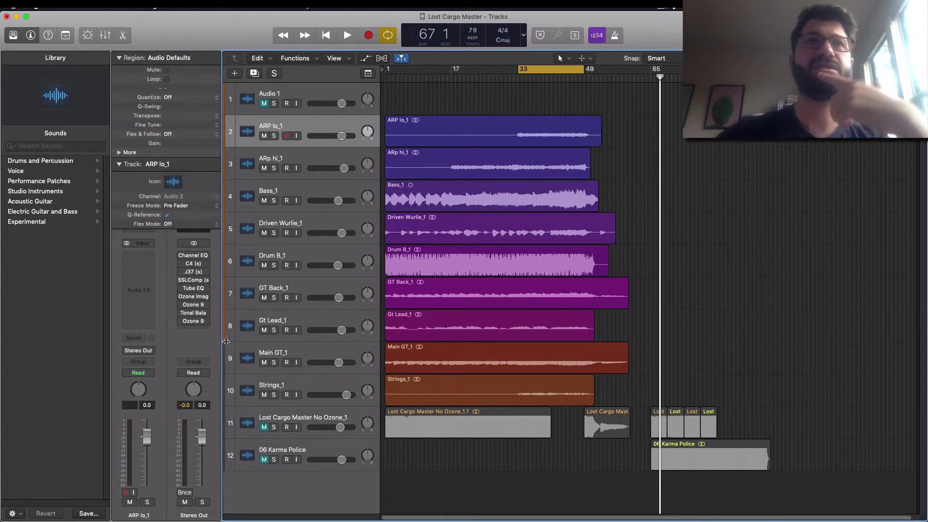
Open Ozone 9 on the Stereo Out, play from bar 32, and drag its window fully into view.
click(194, 308)
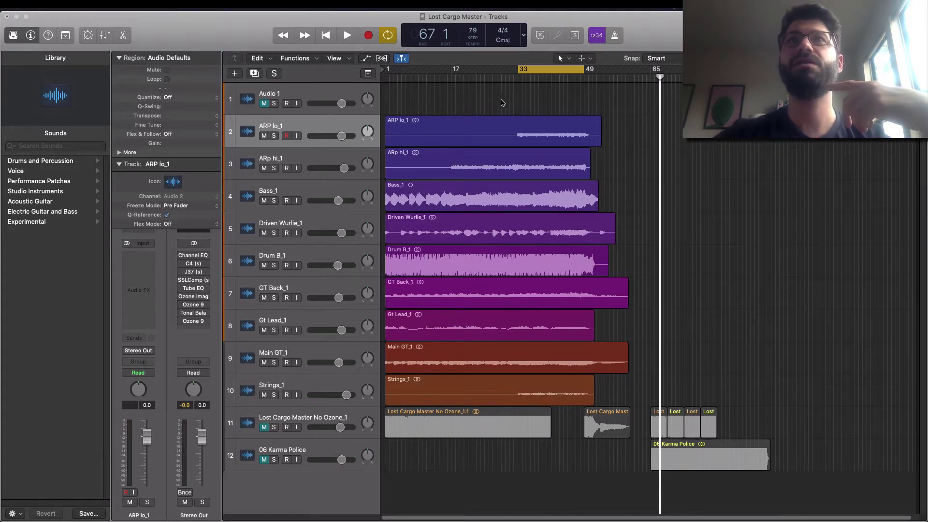
click(515, 78)
key(space)
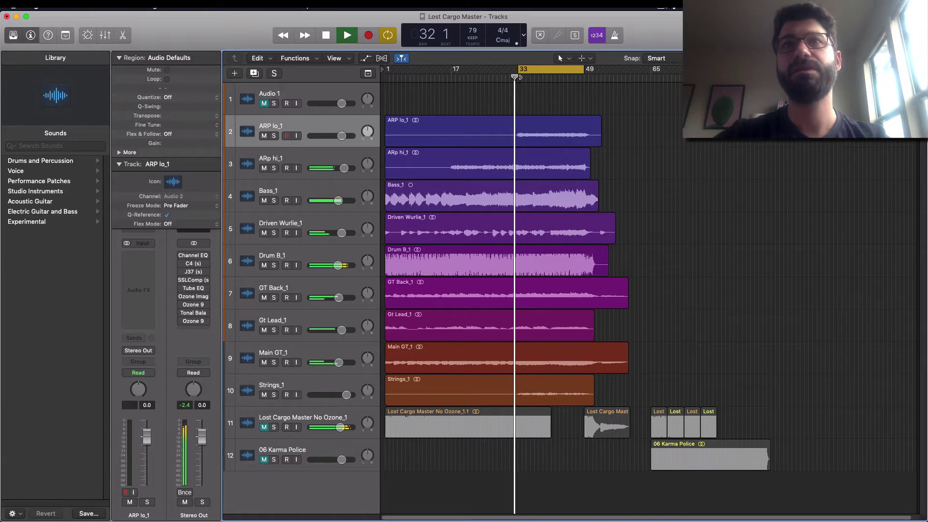
mouse_move(183, 308)
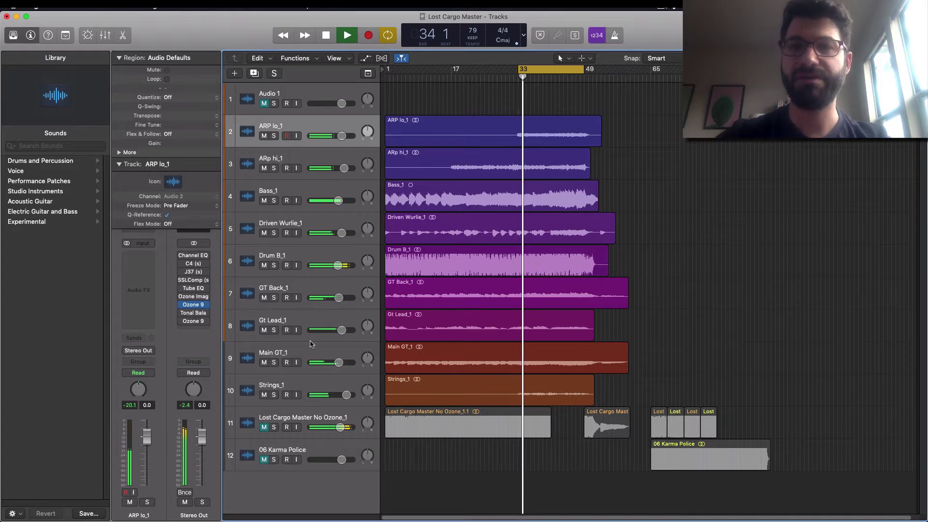
mouse_move(194, 306)
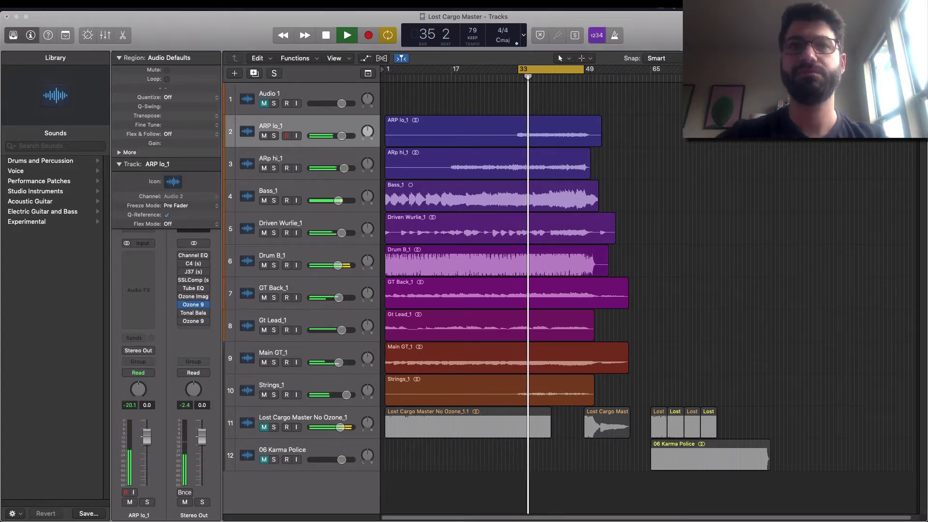
drag(491, 521, 518, 133)
key(space)
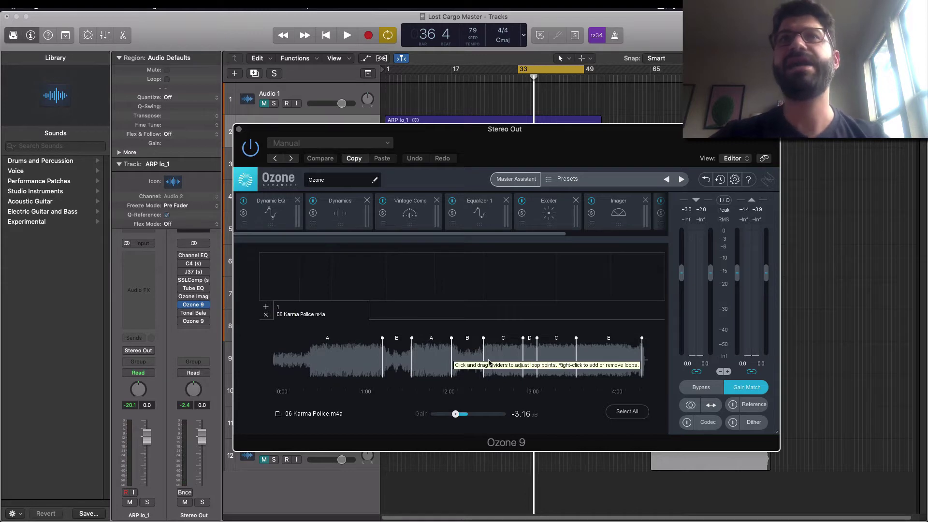
Loop reference section E and A/B the Karma Police reference against the master during playback.
click(604, 348)
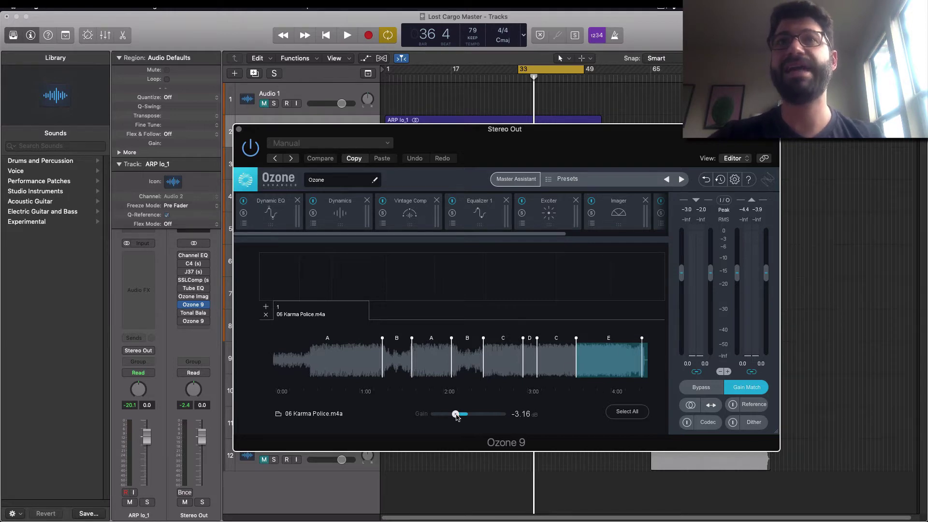
key(space)
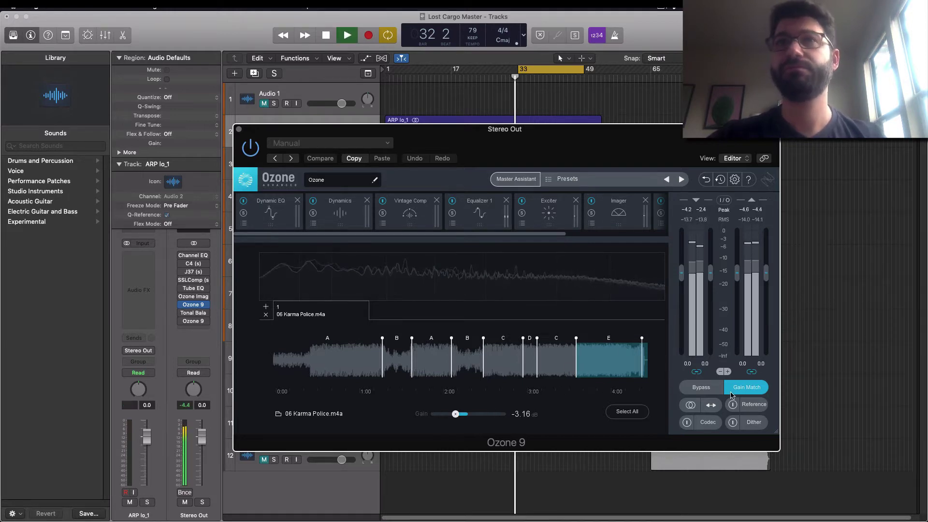
click(744, 404)
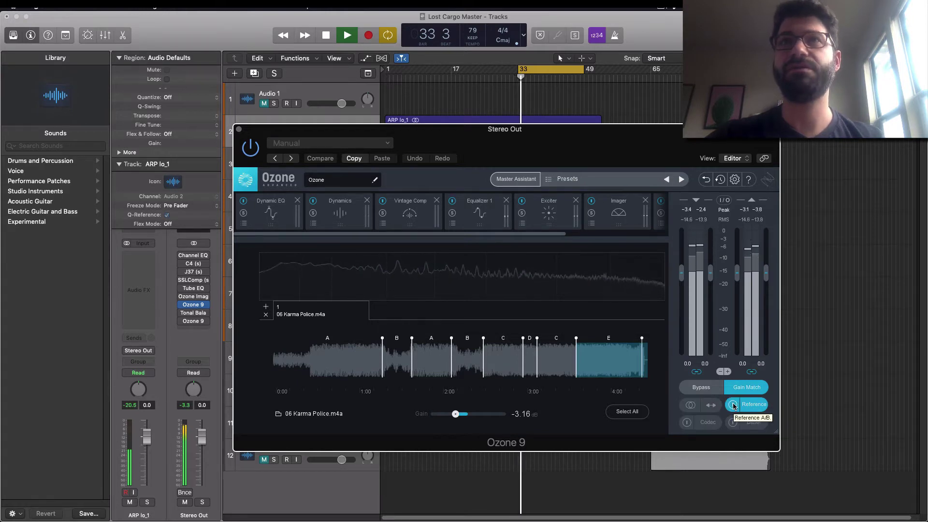
click(734, 405)
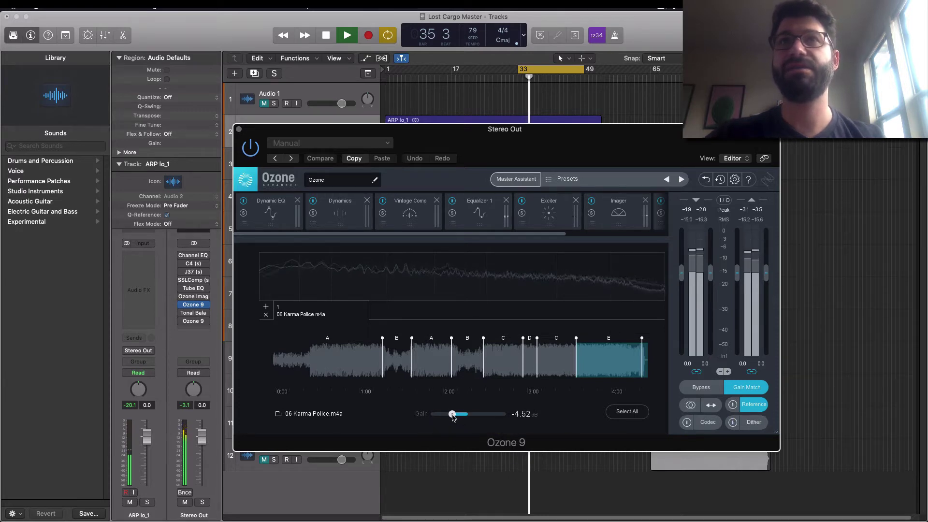
click(733, 404)
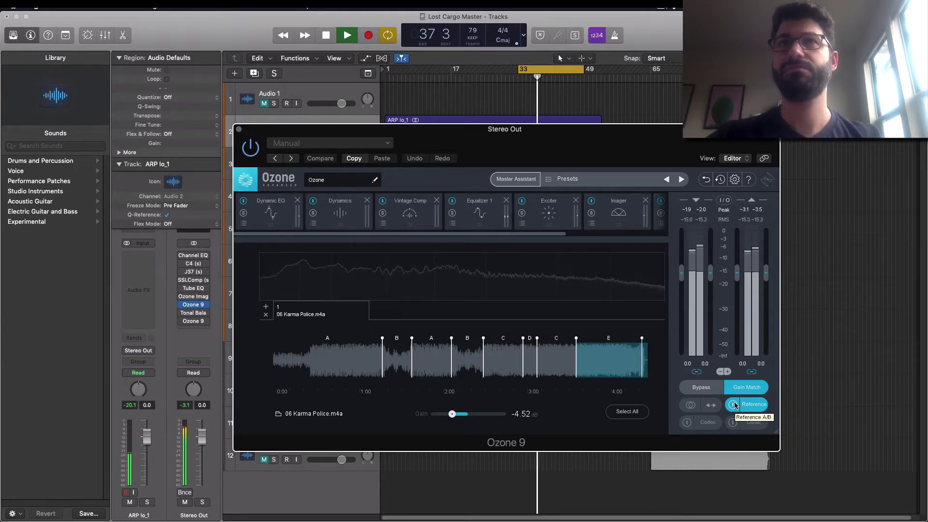
key(space)
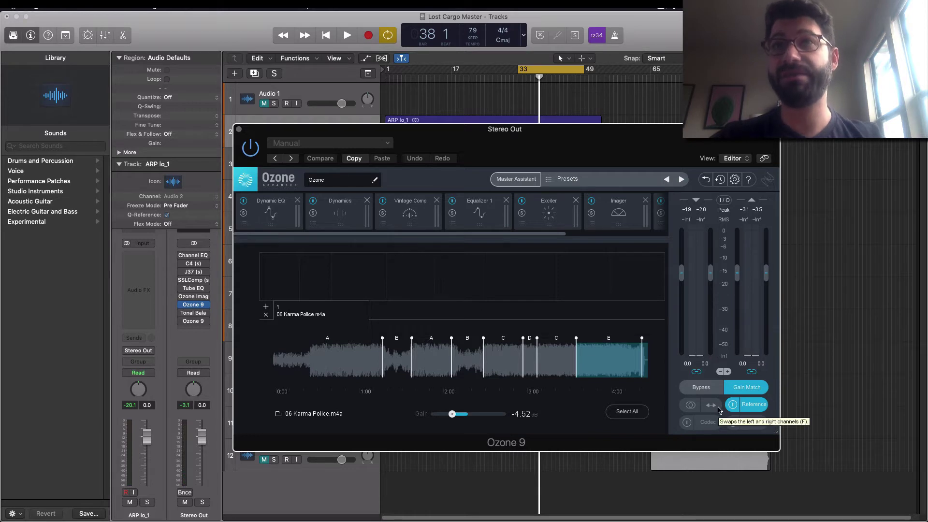
Replay with reference listening on and switch the reference loop to section C.
key(space)
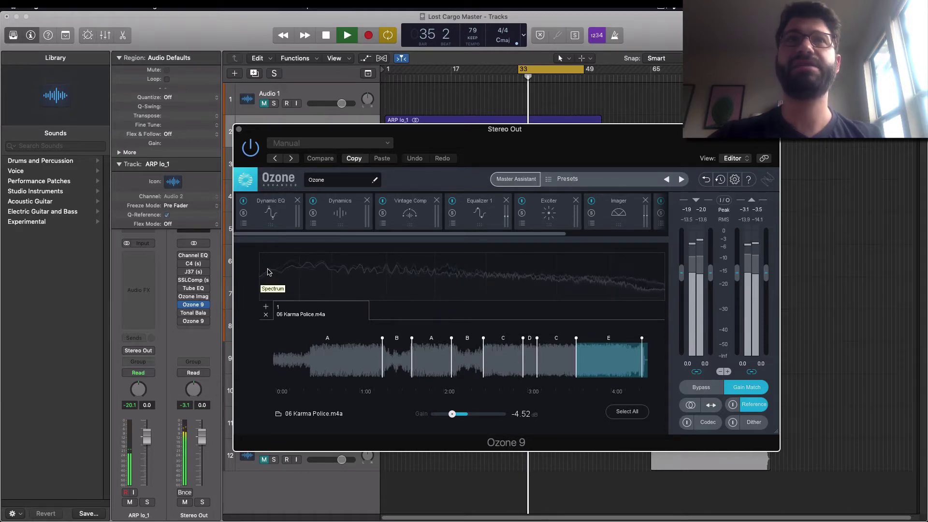
click(733, 406)
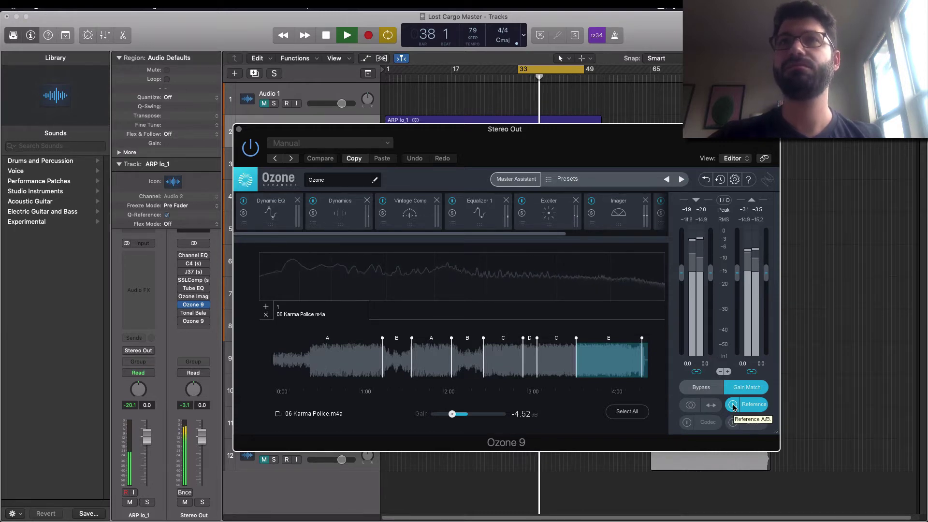
click(547, 354)
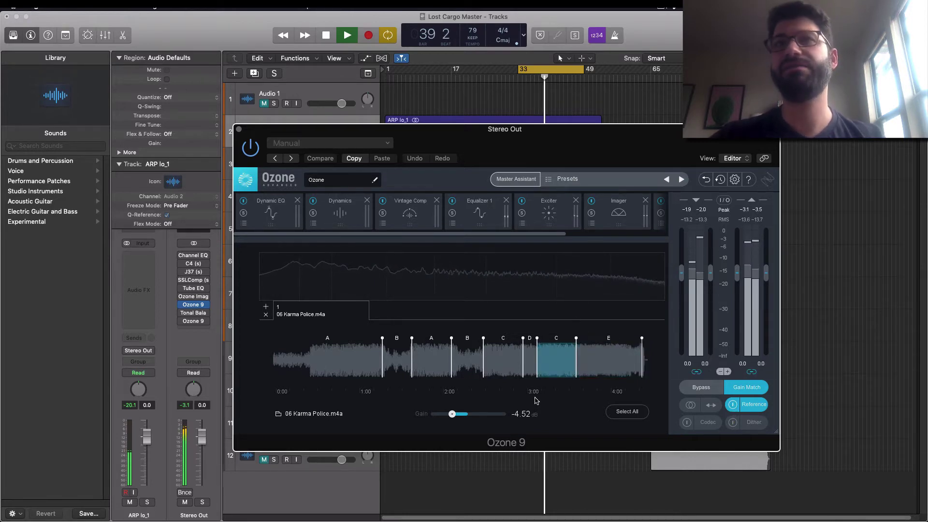
key(space)
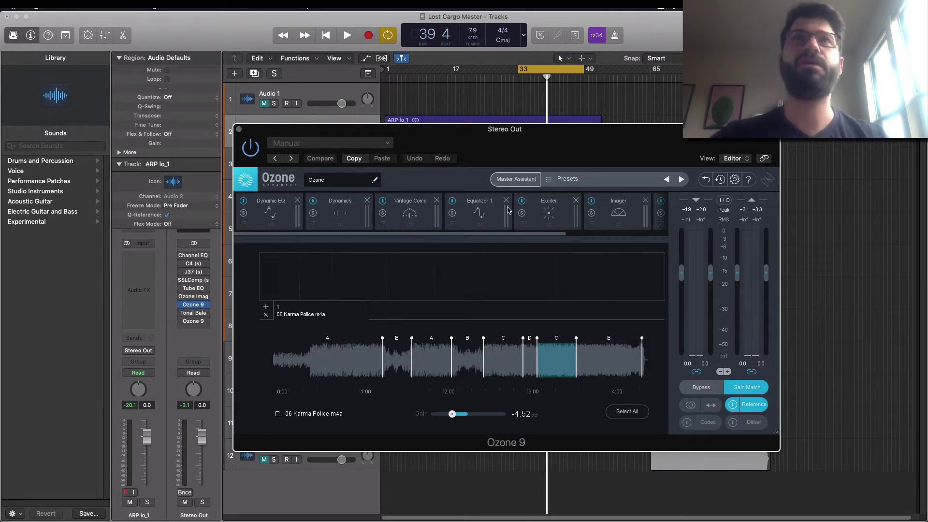
Set the Equalizer 1 high shelf to 8751 Hz, 0.6 dB and low shelf to 43 Hz, -0.4 dB.
click(485, 211)
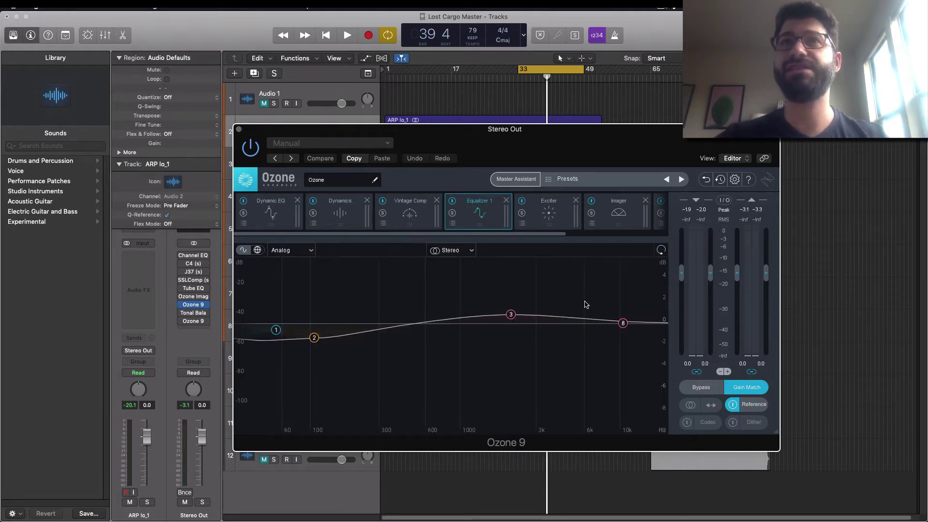
click(624, 323)
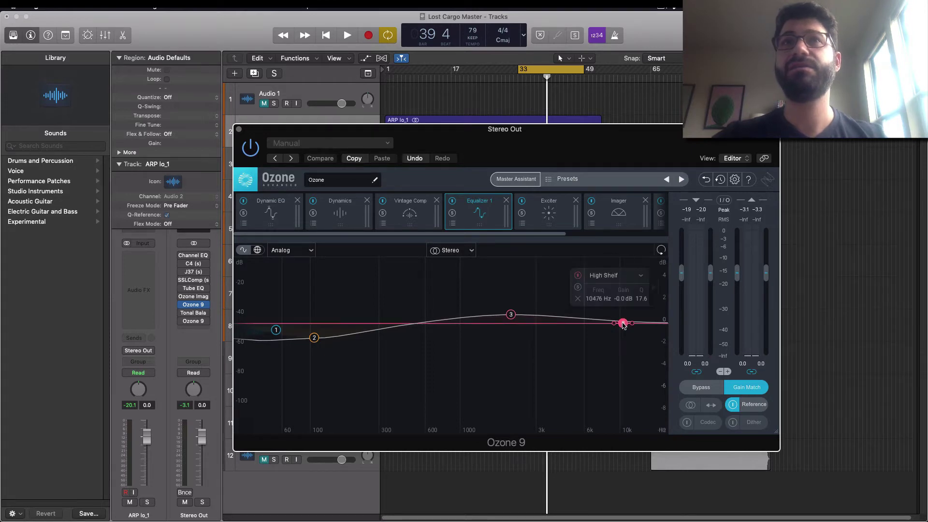
drag(619, 323, 611, 320)
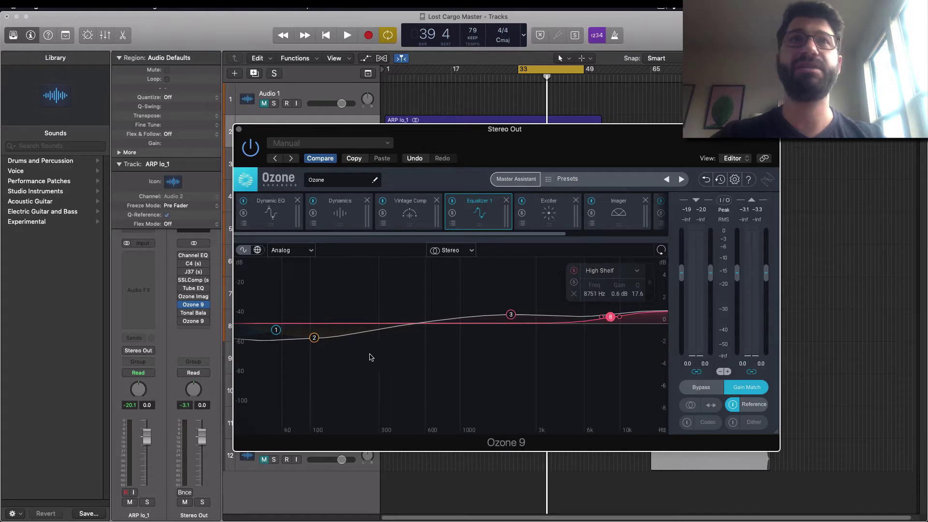
click(277, 332)
drag(274, 333, 264, 331)
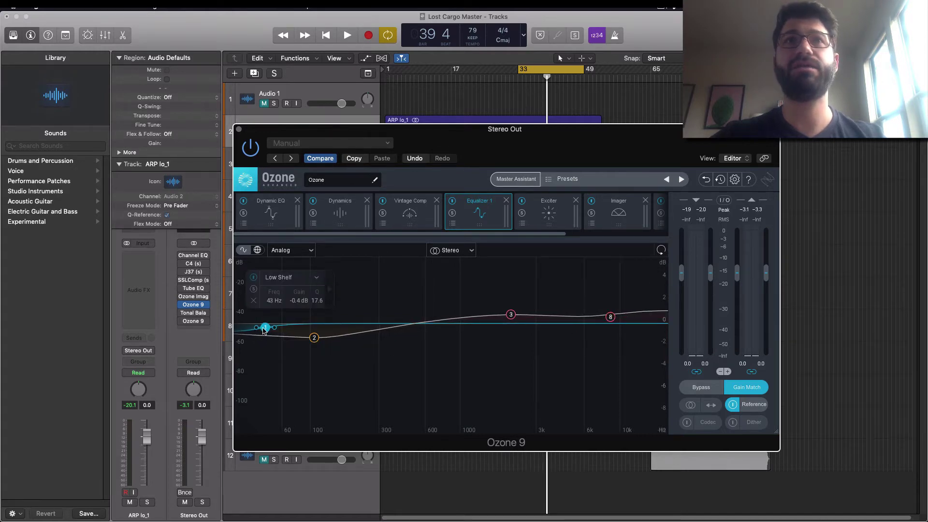
Open the reference panel and A/B the Karma Police reference against the mix during playback.
click(763, 407)
key(space)
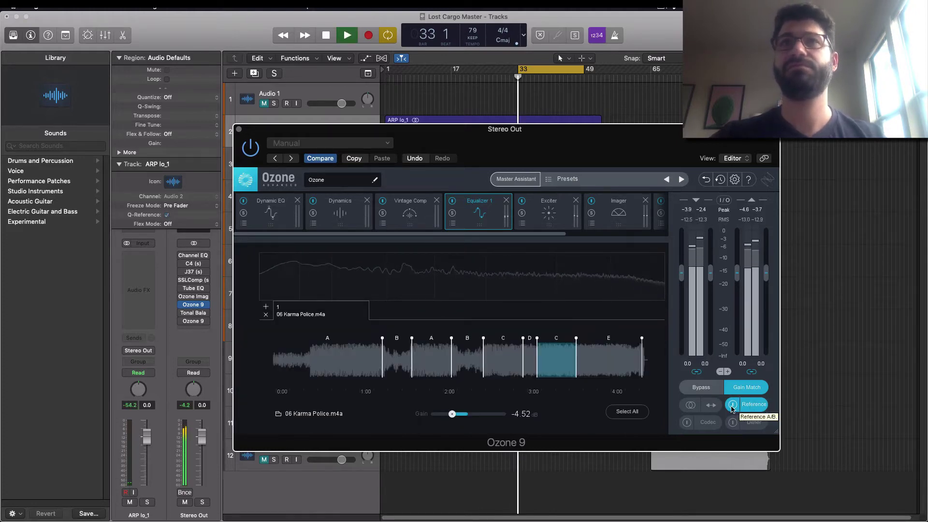
click(733, 405)
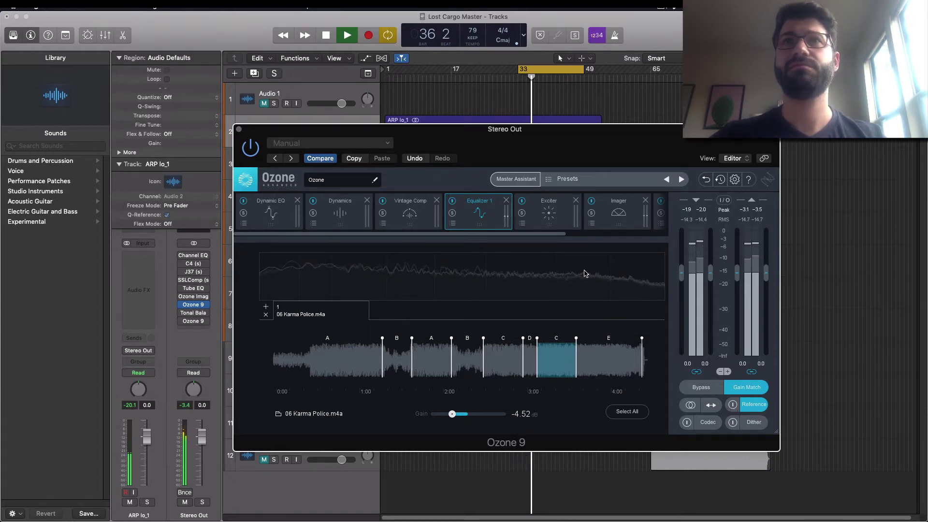
click(734, 404)
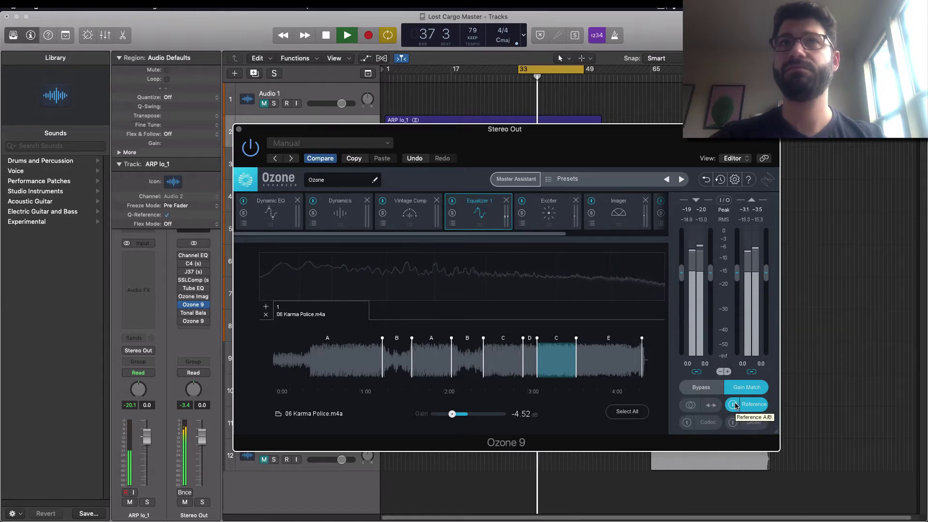
click(735, 404)
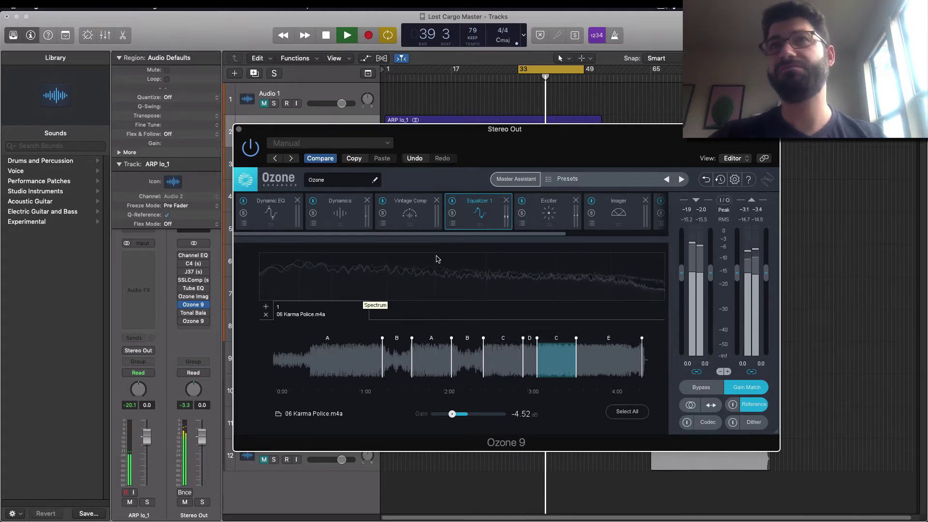
key(space)
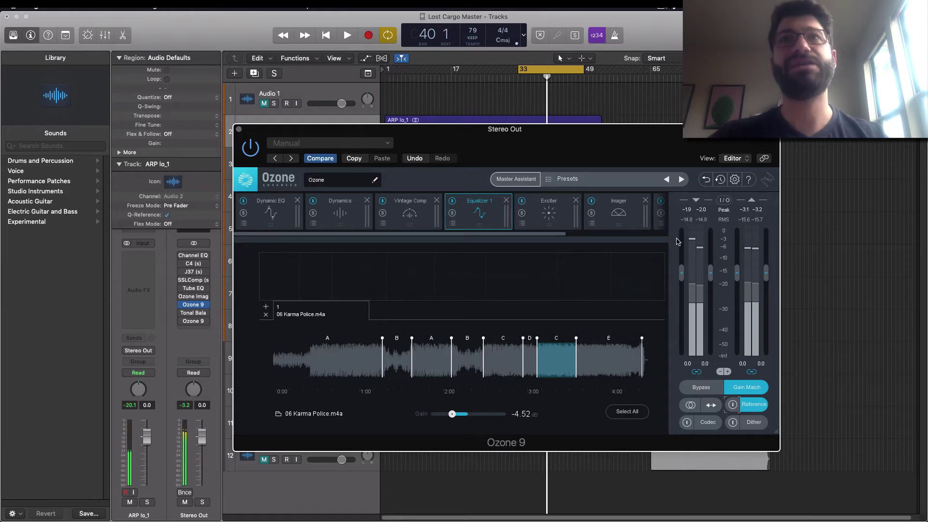
scroll(585, 215, right, 2)
In the Maximizer, drag the threshold down to -4.2 dB while the song plays.
click(617, 222)
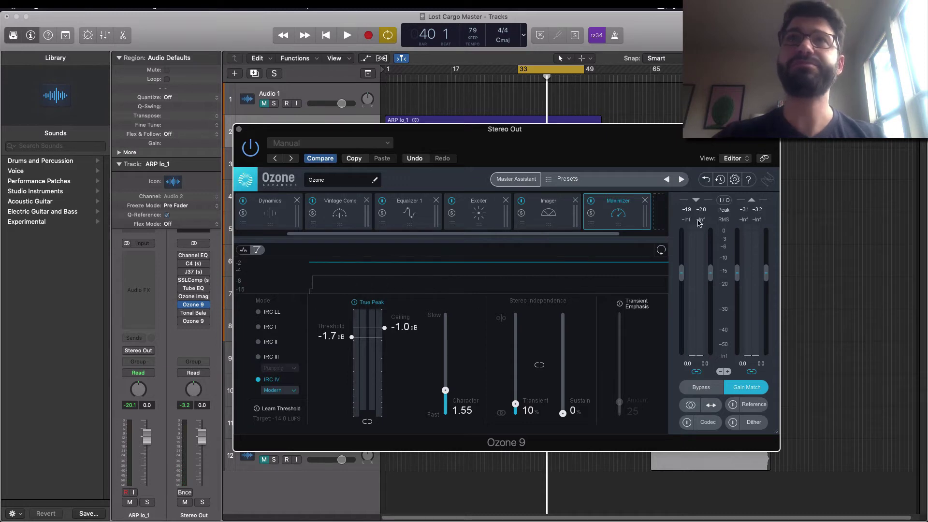
key(space)
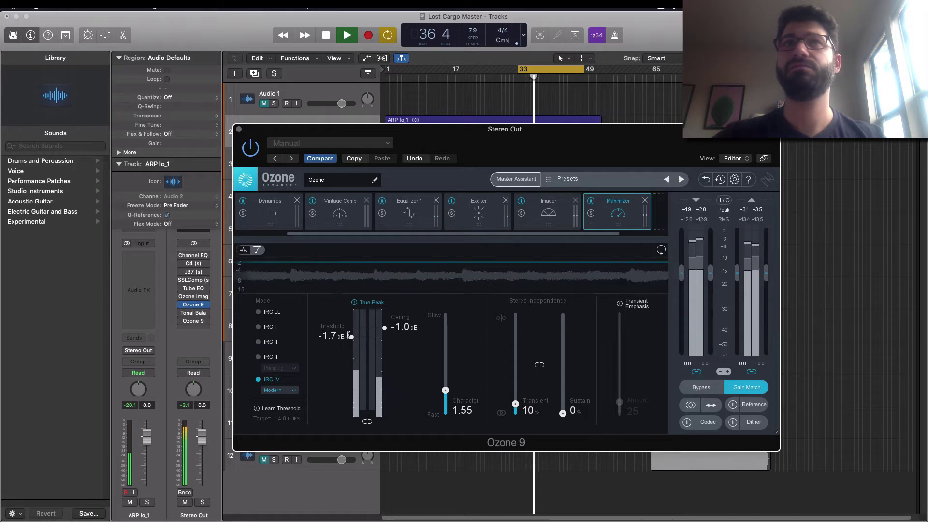
drag(348, 334, 352, 364)
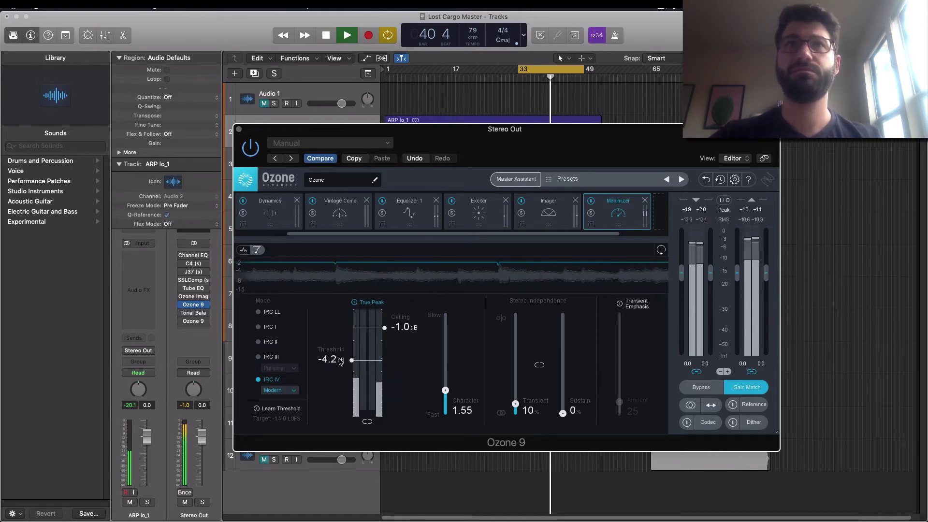
drag(341, 361, 340, 362)
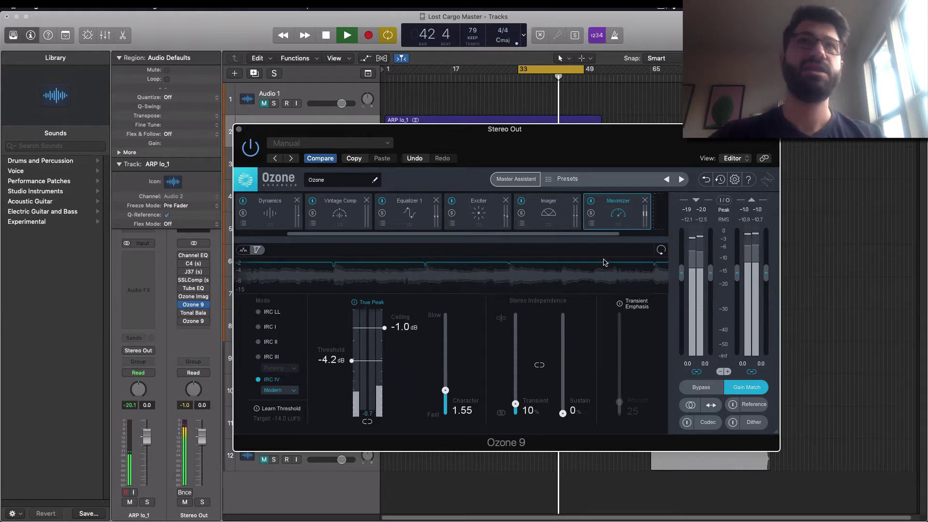
Reopen the reference panel and raise the Karma Police reference gain while A/B-ing against the mix.
click(743, 405)
click(733, 405)
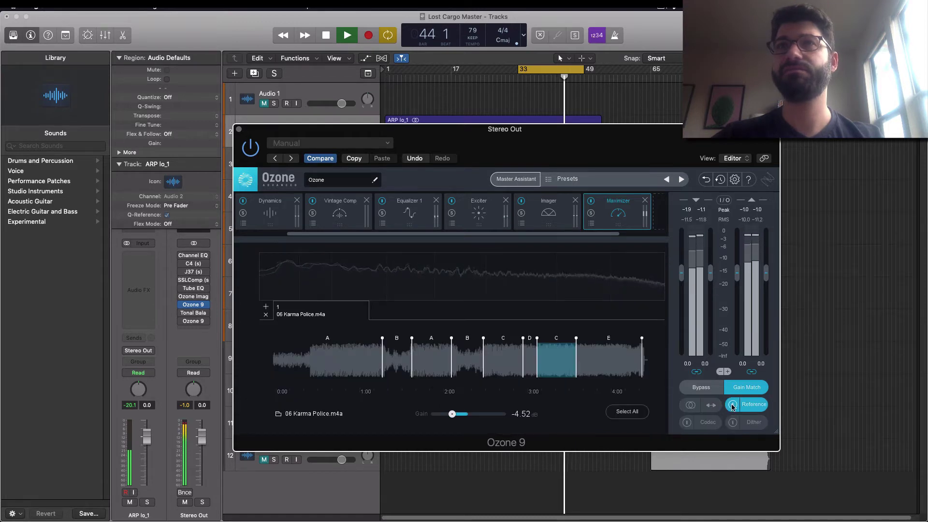
drag(458, 418, 466, 419)
click(733, 405)
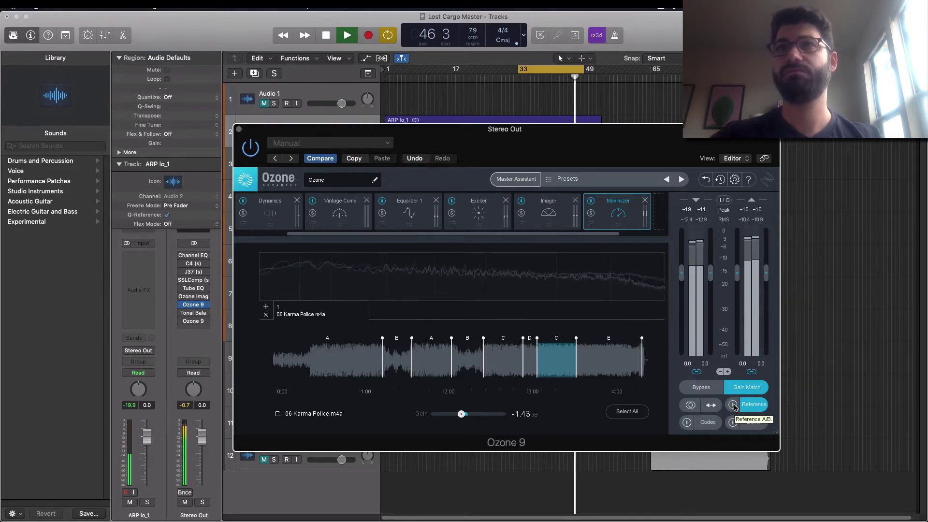
click(734, 406)
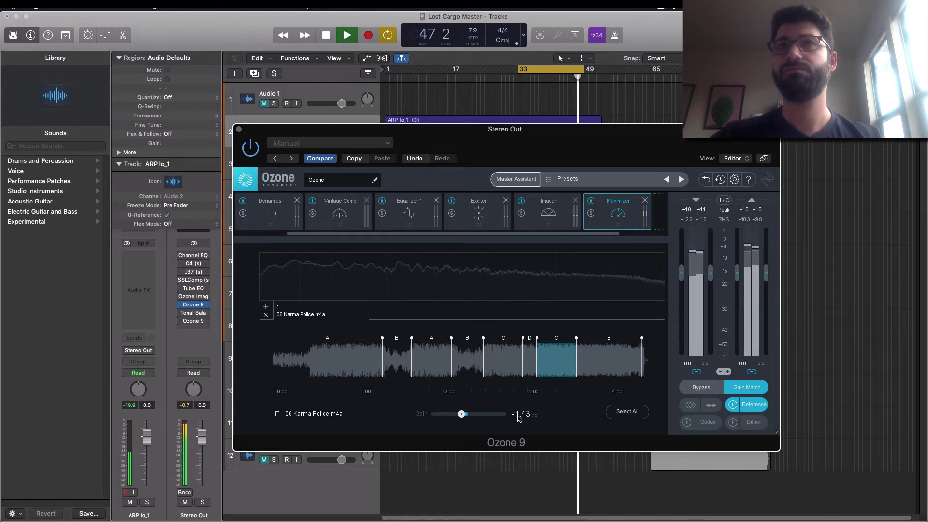
Fine-tune the reference gain to -2.07 dB with further A/B checks, then return to the Maximizer.
drag(461, 417, 459, 416)
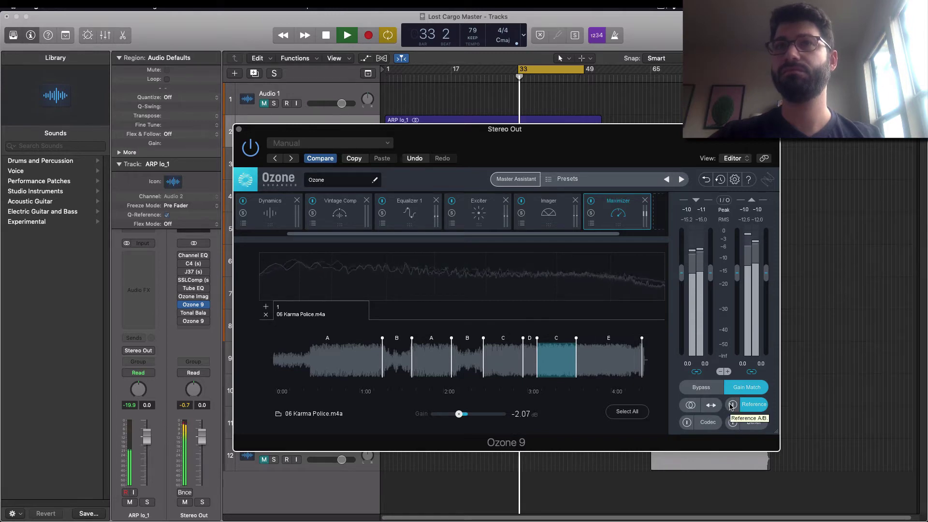
click(732, 405)
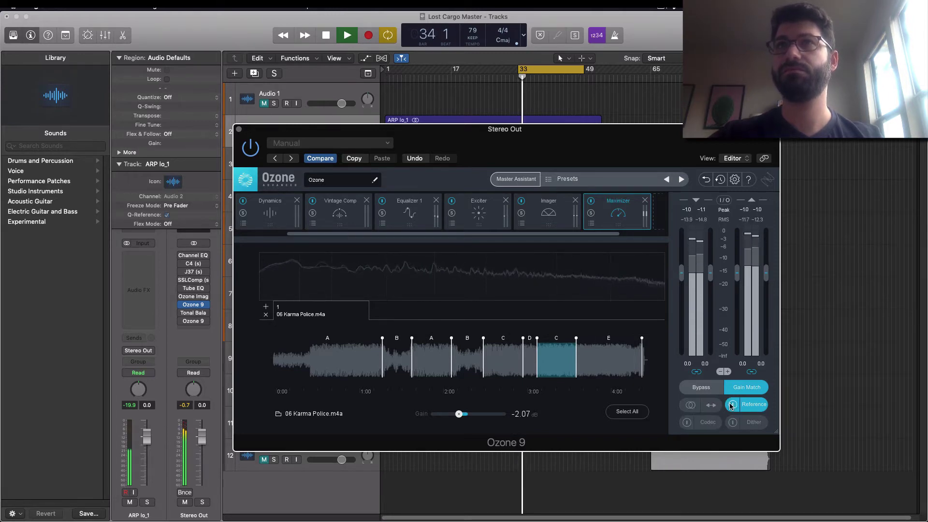
click(732, 405)
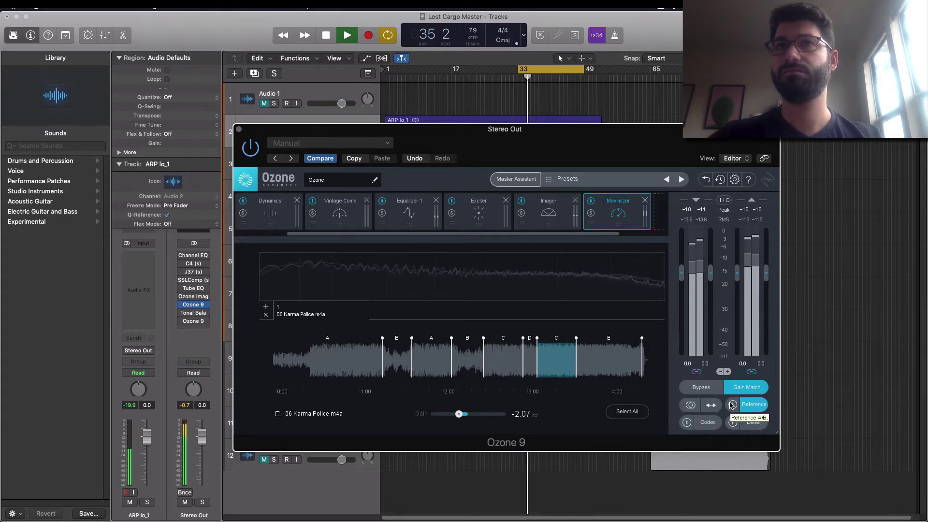
click(732, 405)
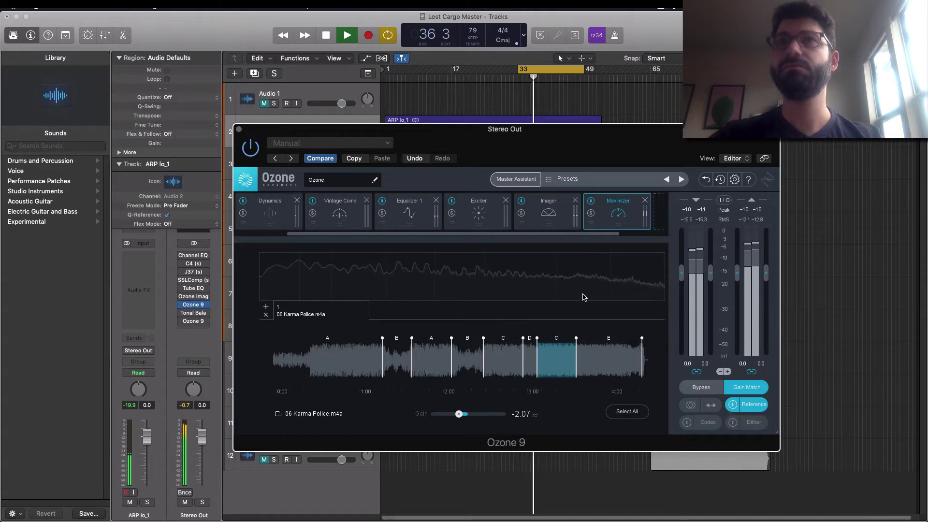
click(614, 209)
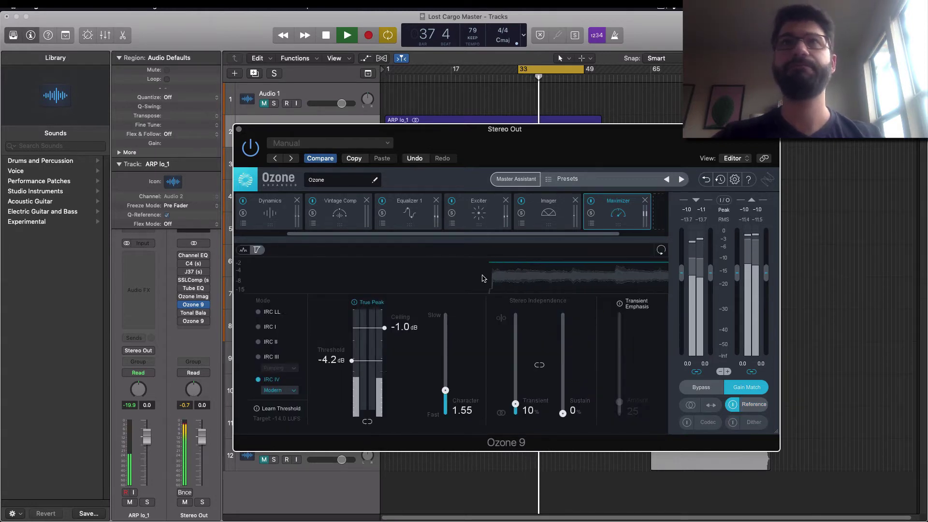
Enable Maximizer Transient Emphasis at 25, stop playback, and close the Ozone 9 window.
click(734, 406)
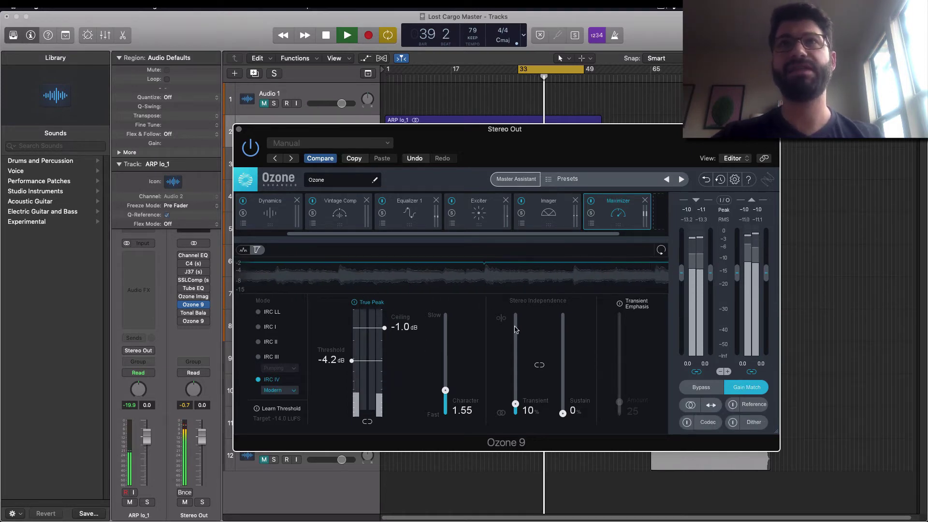
click(628, 309)
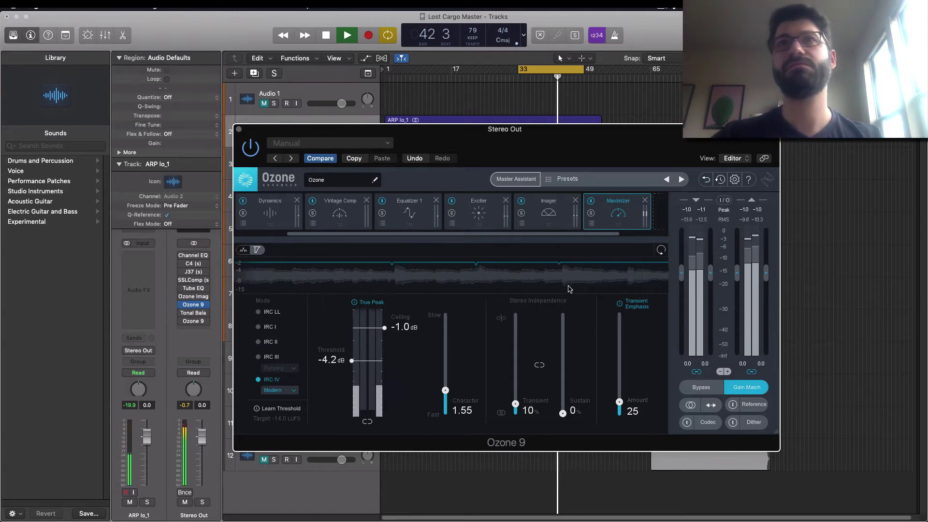
click(754, 404)
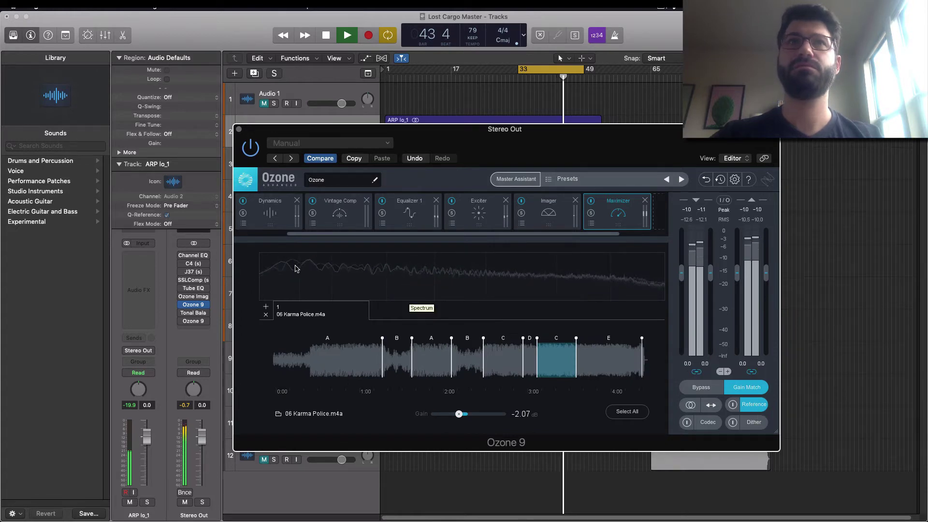
key(space)
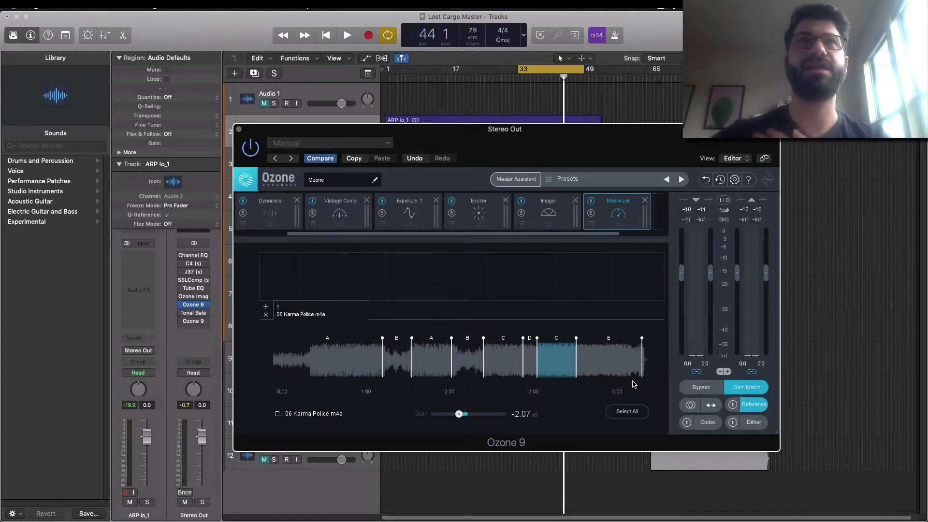
click(239, 129)
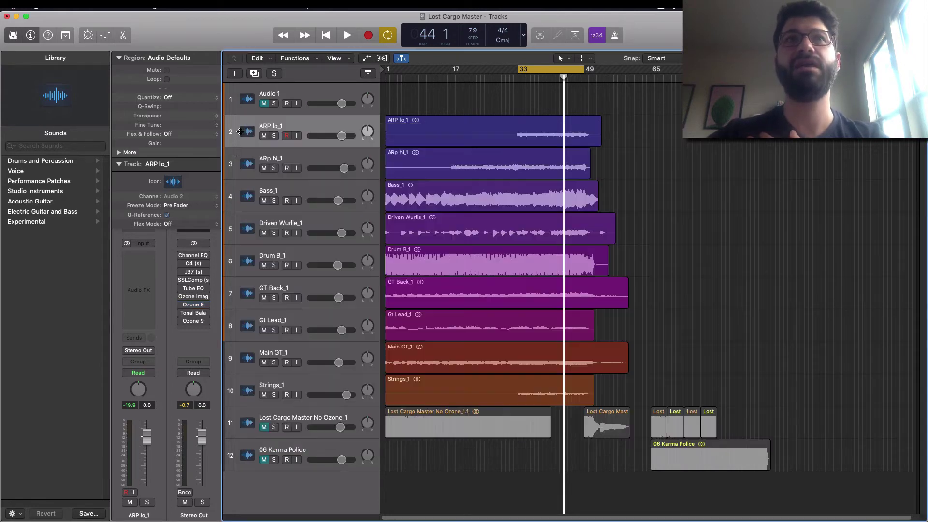
Open Tonal Balance Control 2 on the Stereo Out, move its window aside, and play briefly.
click(195, 314)
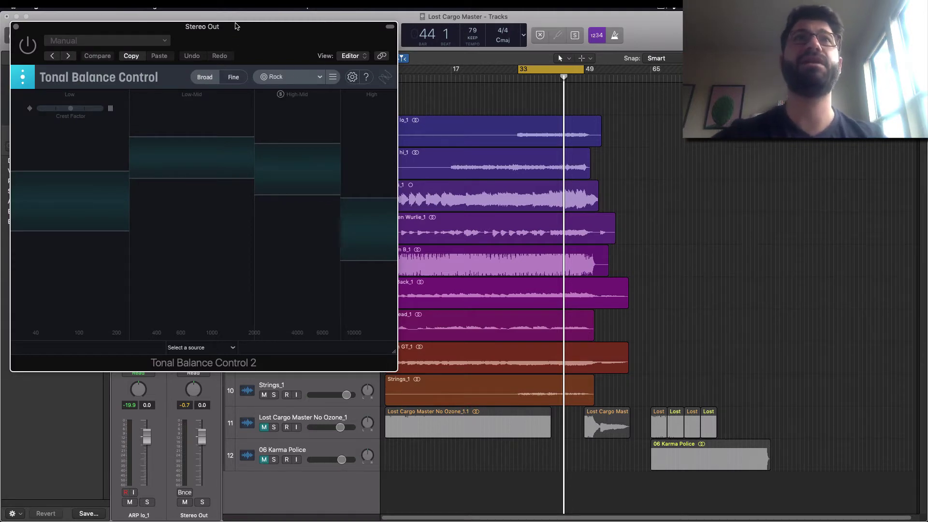
drag(237, 26, 591, 111)
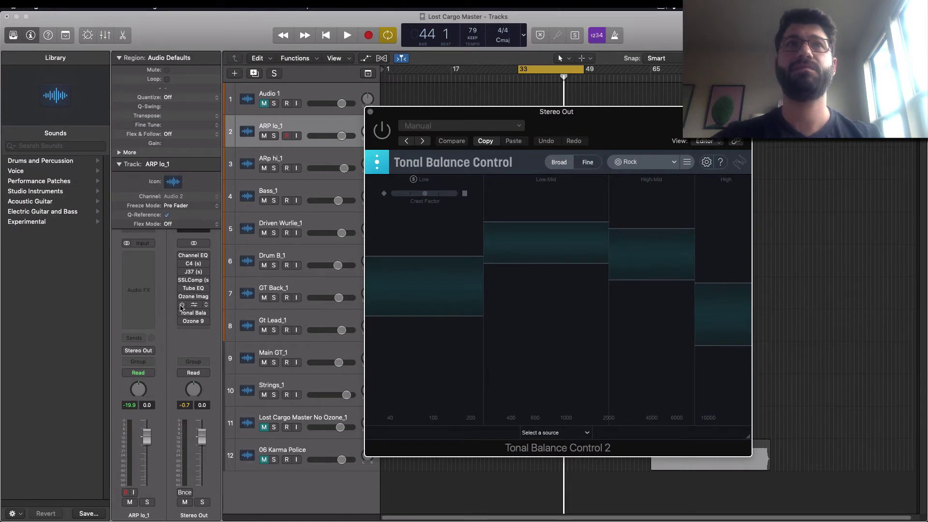
drag(182, 307, 180, 313)
key(space)
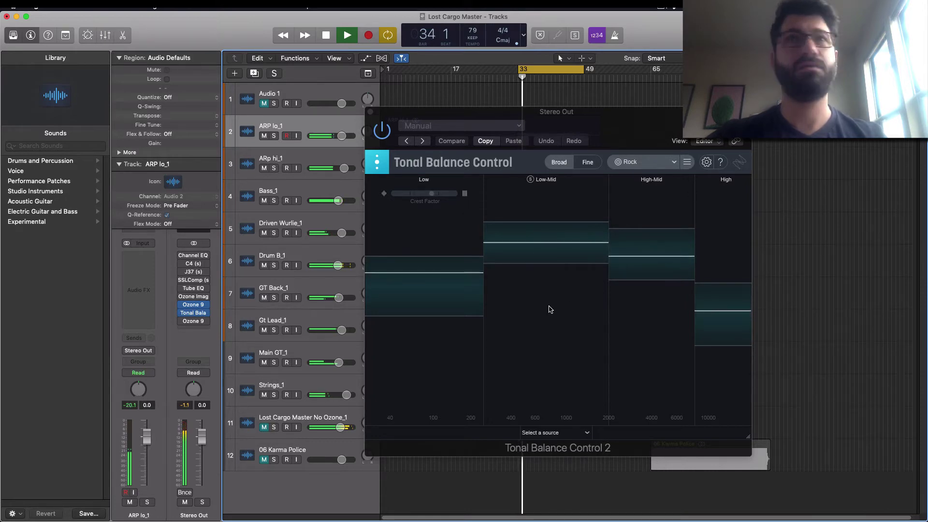
key(space)
Check the analysis source list, then bring up the custom target options beside the Rock target.
click(580, 433)
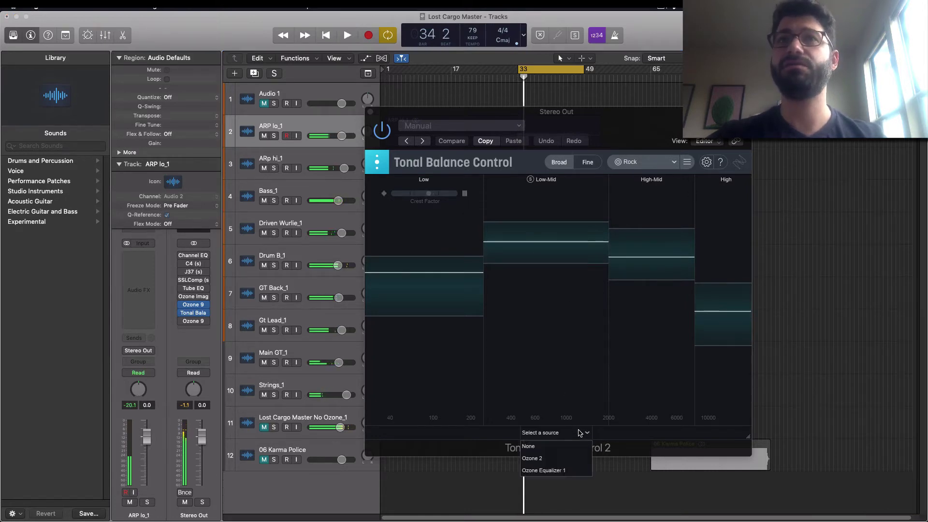
click(697, 192)
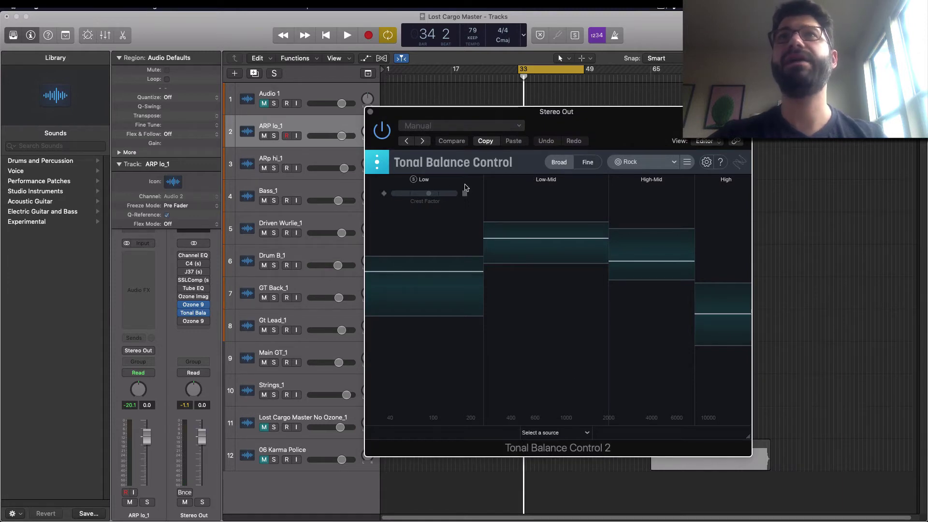
click(675, 162)
click(686, 163)
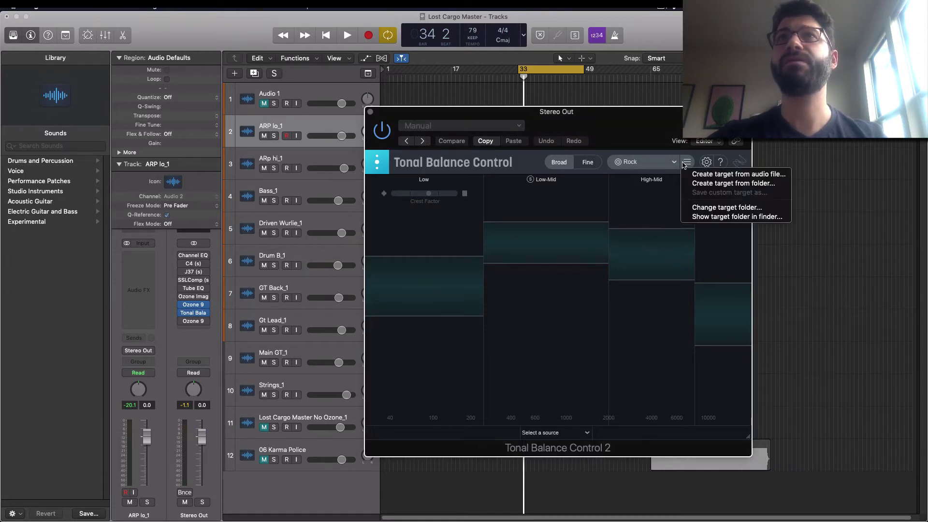
Create the tonal target from 06 Karma Police.m4a and show the Fine spectrum during playback.
click(770, 175)
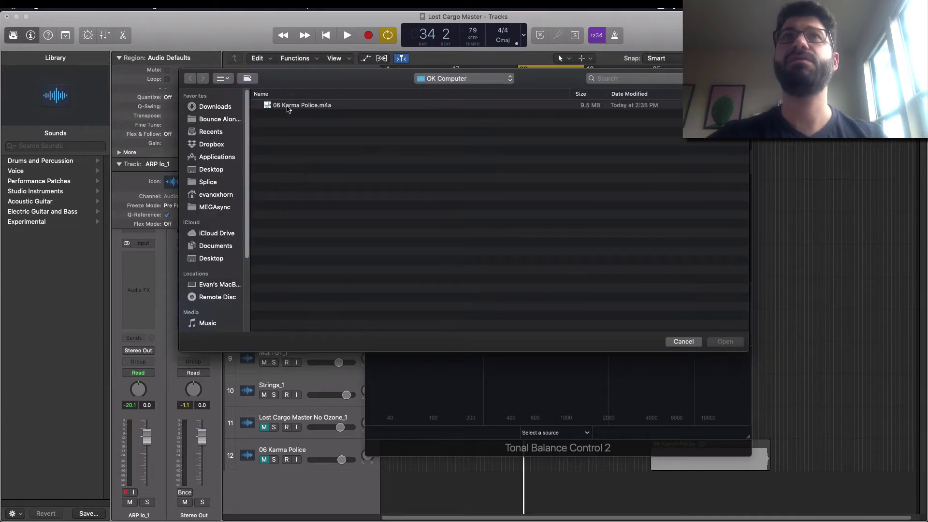
double_click(289, 105)
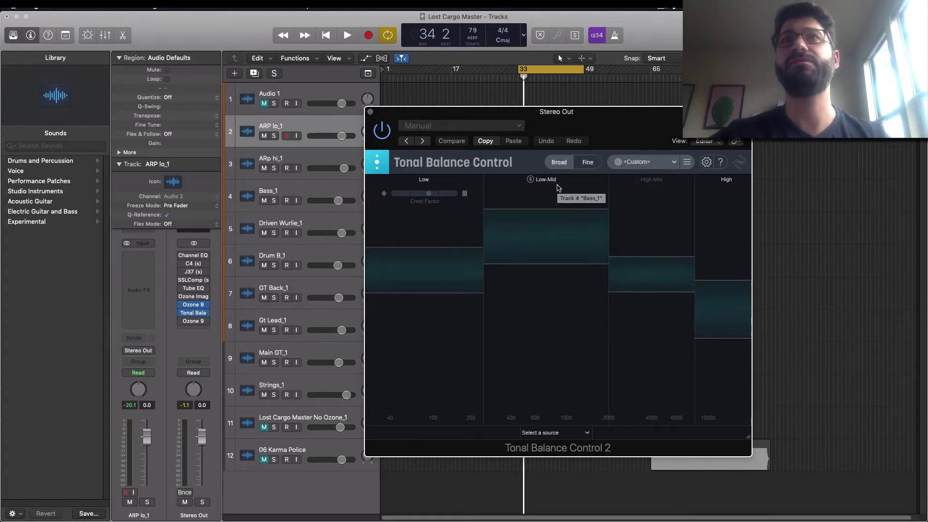
key(space)
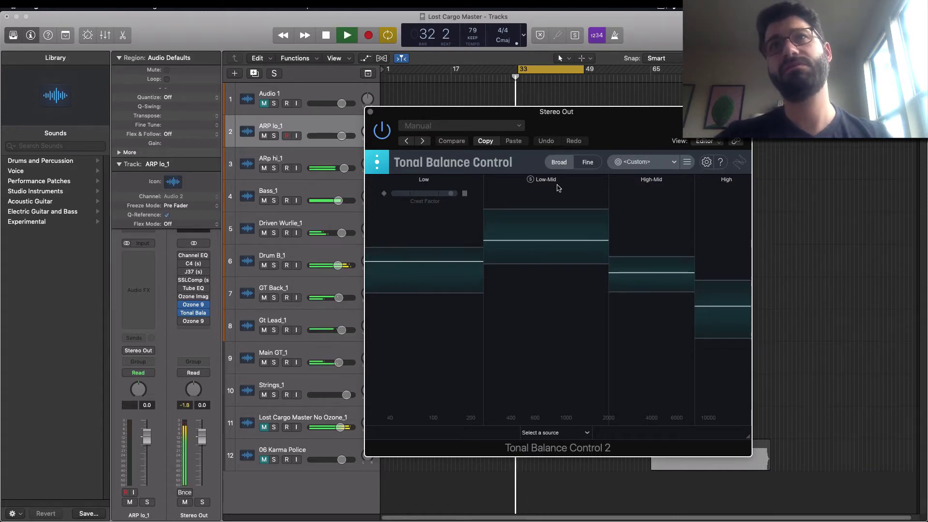
click(588, 163)
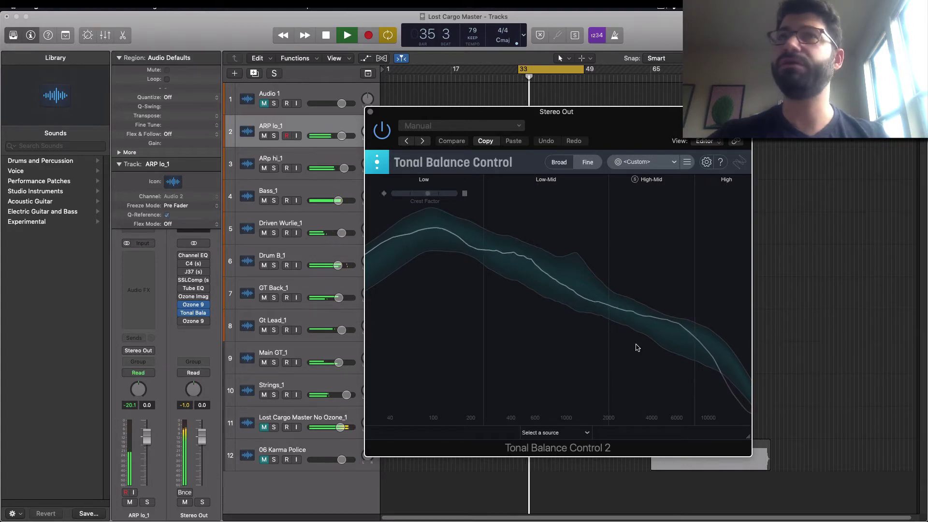
click(193, 306)
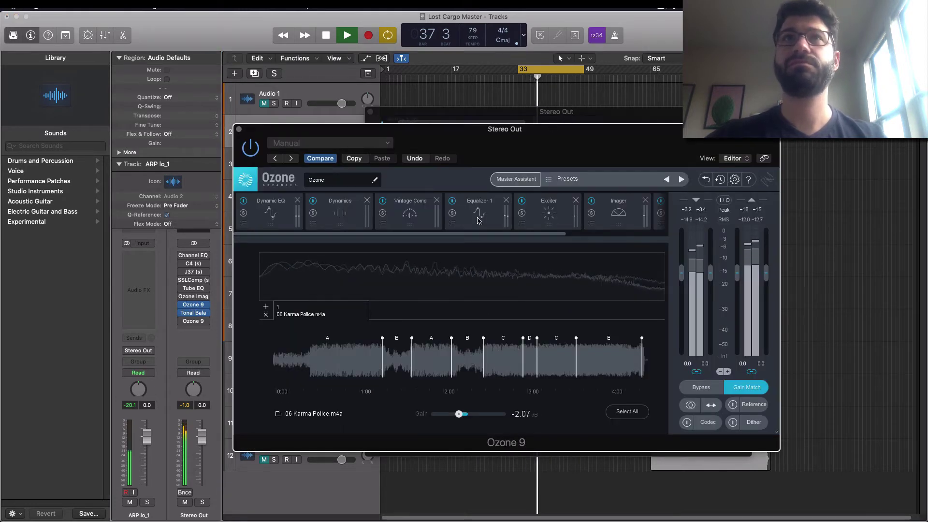
In Equalizer 1, add a high-shelf band near 12.9 kHz raised to about 0.9 dB.
click(480, 215)
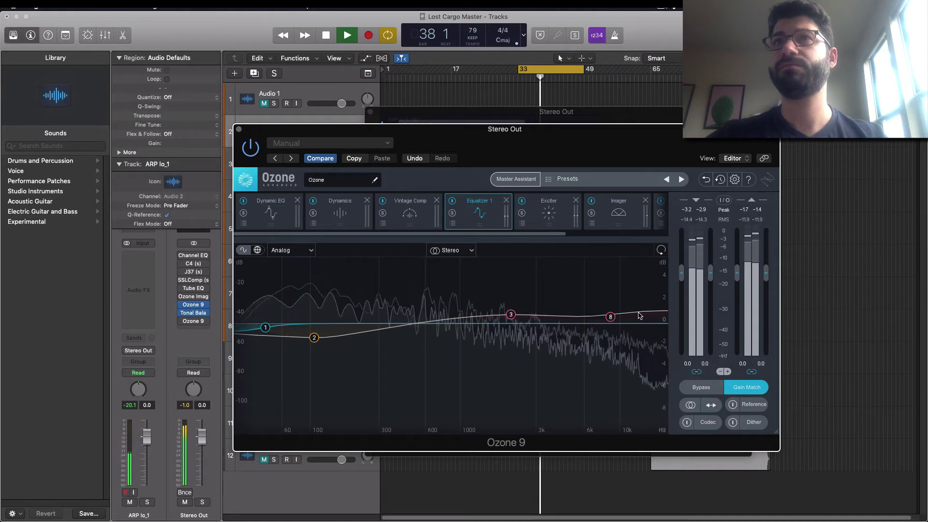
click(638, 323)
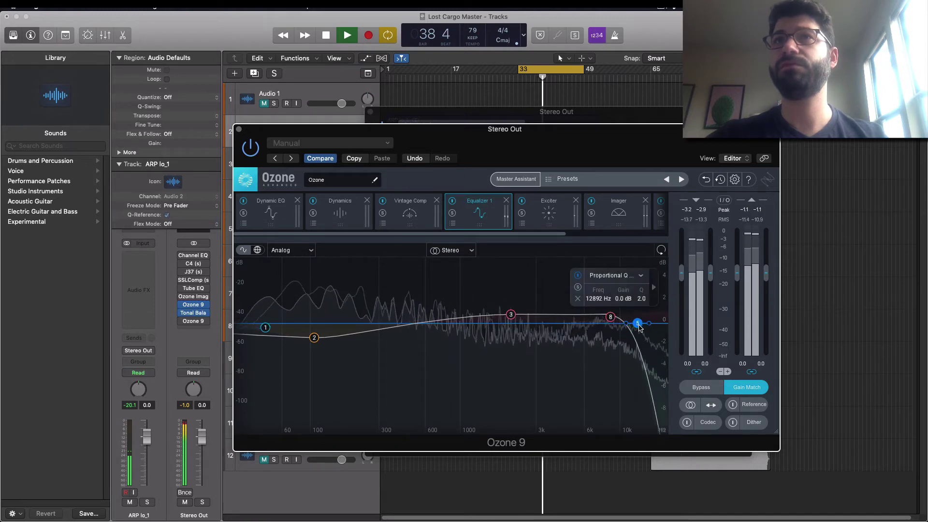
click(640, 275)
mouse_move(630, 294)
click(628, 319)
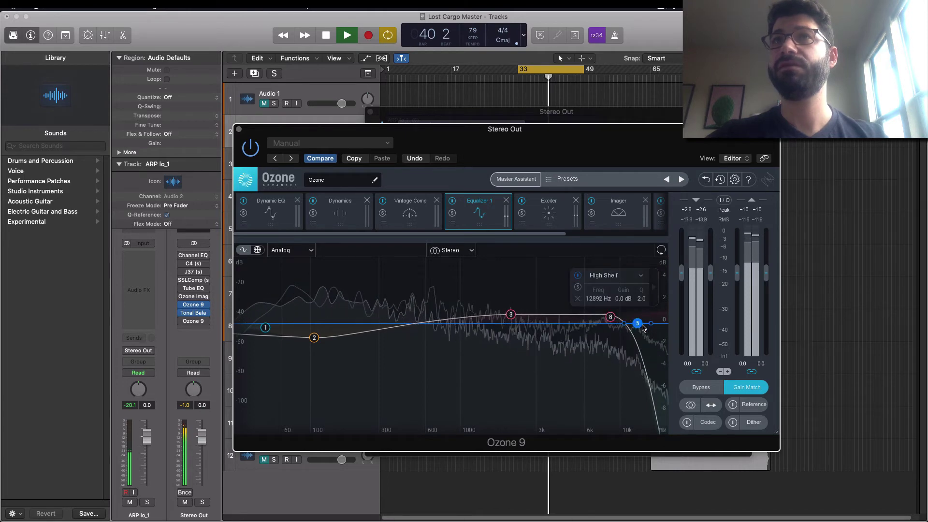
drag(643, 327, 647, 317)
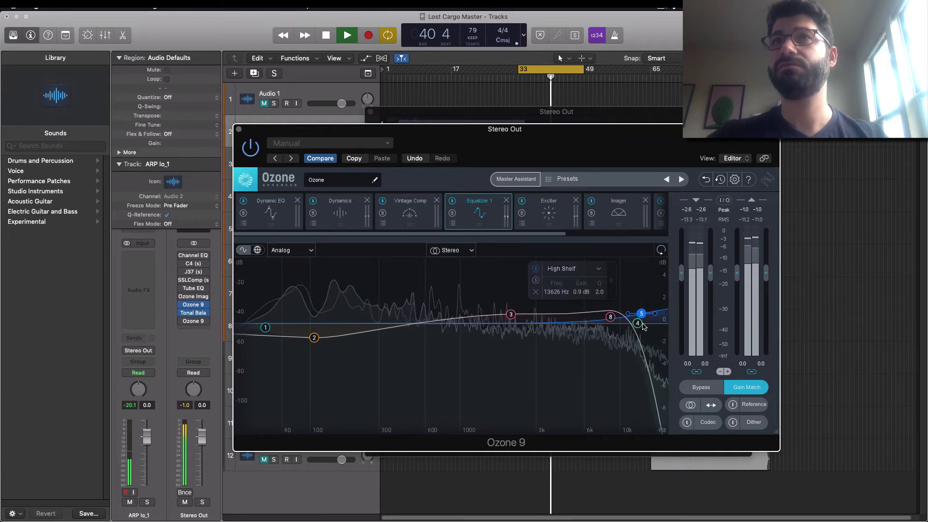
Delete the lowpass band and place Tonal Balance Control beside the Ozone window.
click(638, 324)
click(579, 303)
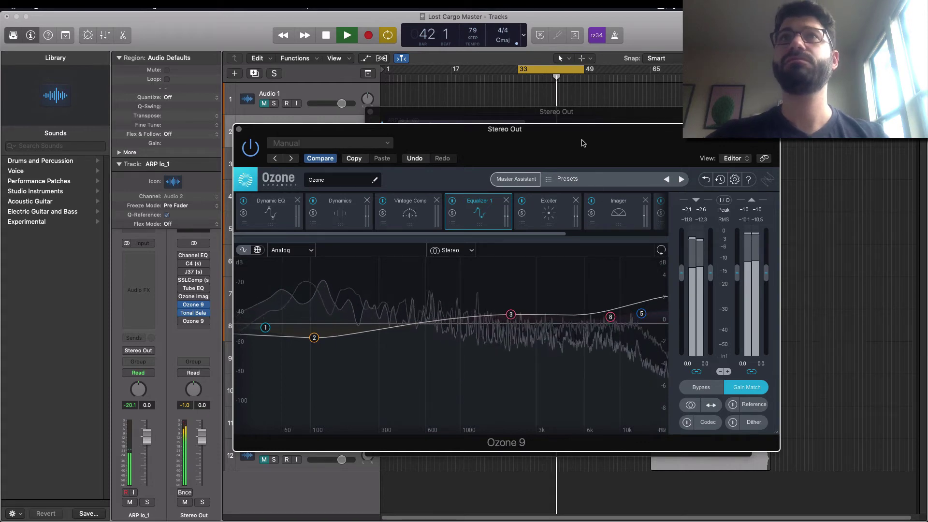
drag(568, 151, 366, 186)
drag(615, 123, 737, 141)
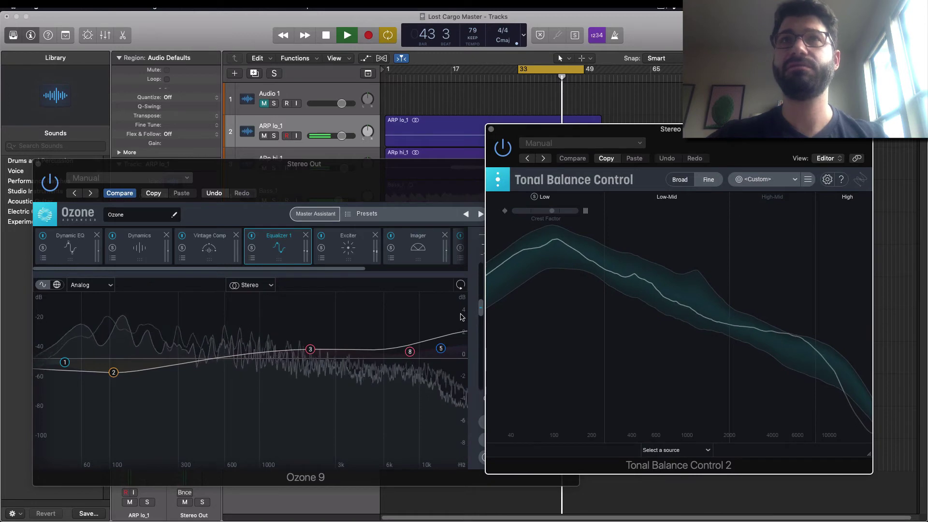
Audition high-shelf gains from 2.8 dB down to 1.2 dB around 12.8–15.2 kHz, stop playback, then delete the band.
click(442, 348)
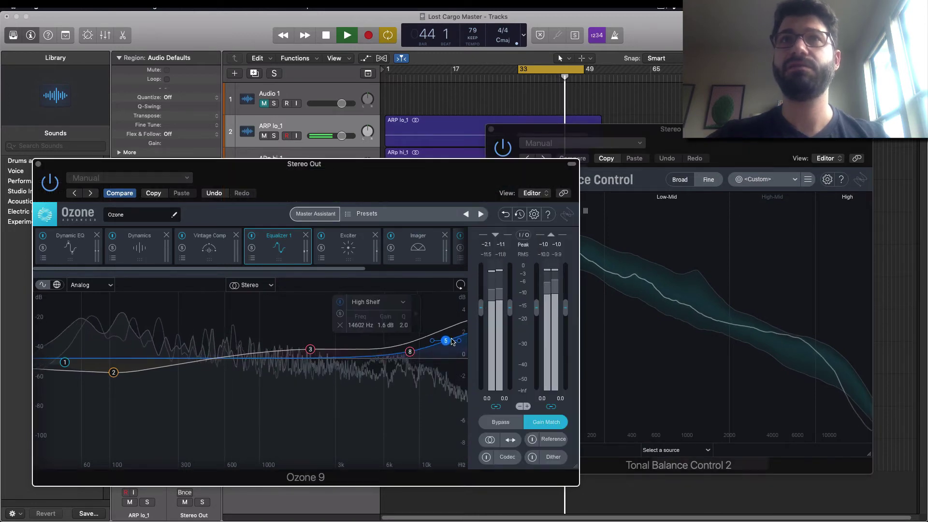
drag(452, 342, 452, 341)
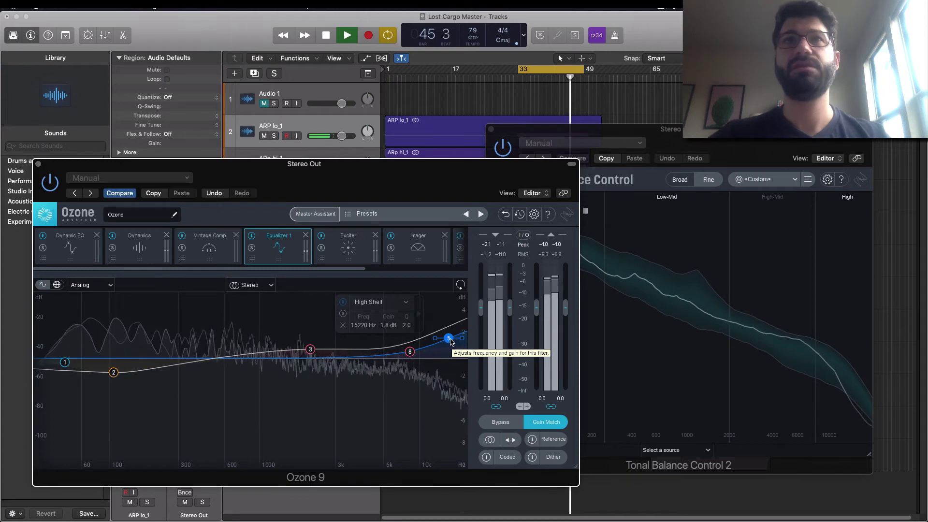
drag(452, 342, 429, 317)
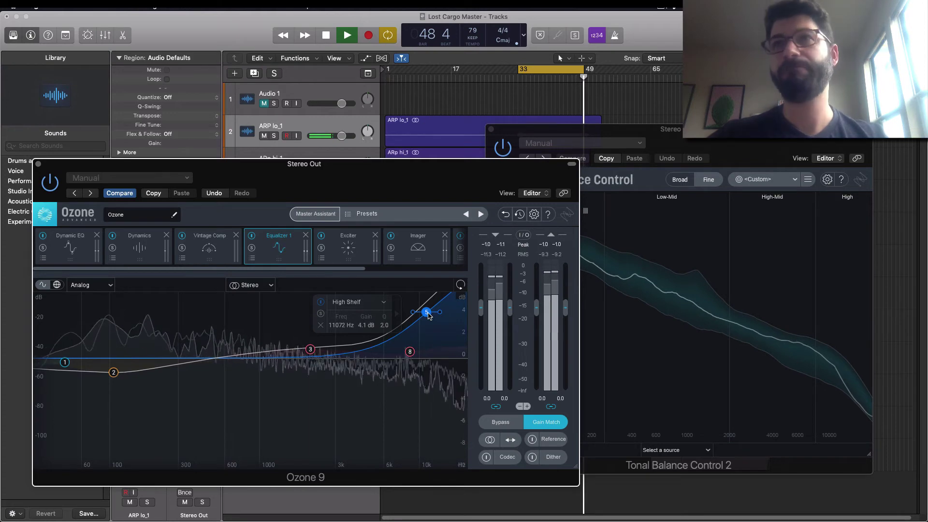
drag(428, 317, 440, 343)
key(space)
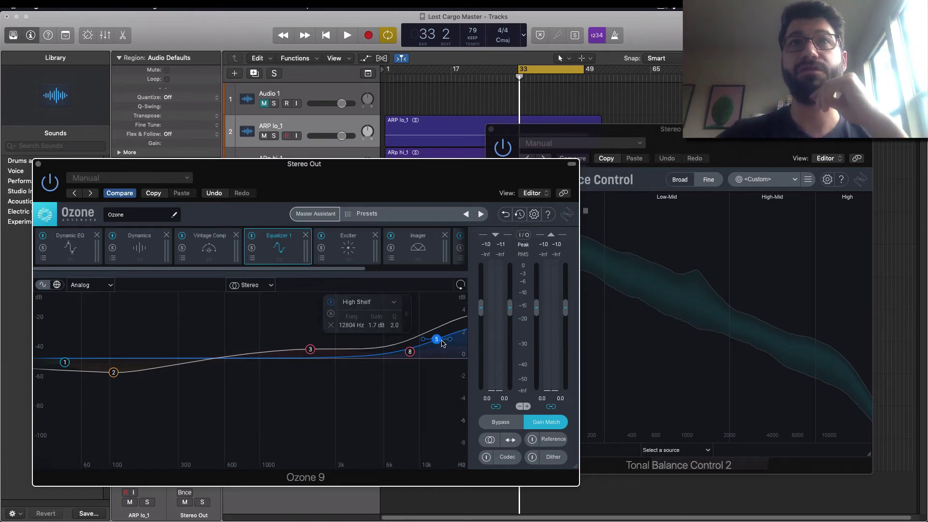
drag(439, 344, 437, 349)
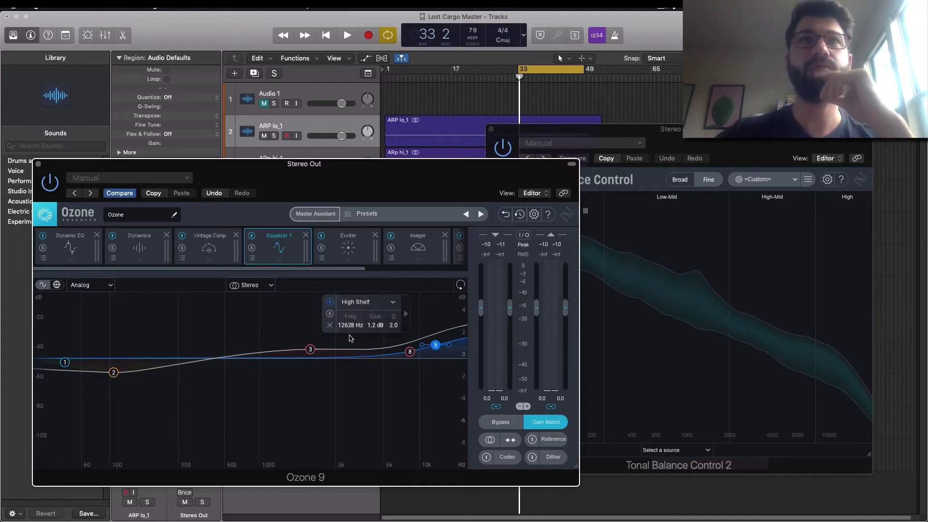
click(332, 328)
Insert a Vintage EQ module and move it to sit right after Exciter.
scroll(364, 263, right, 5)
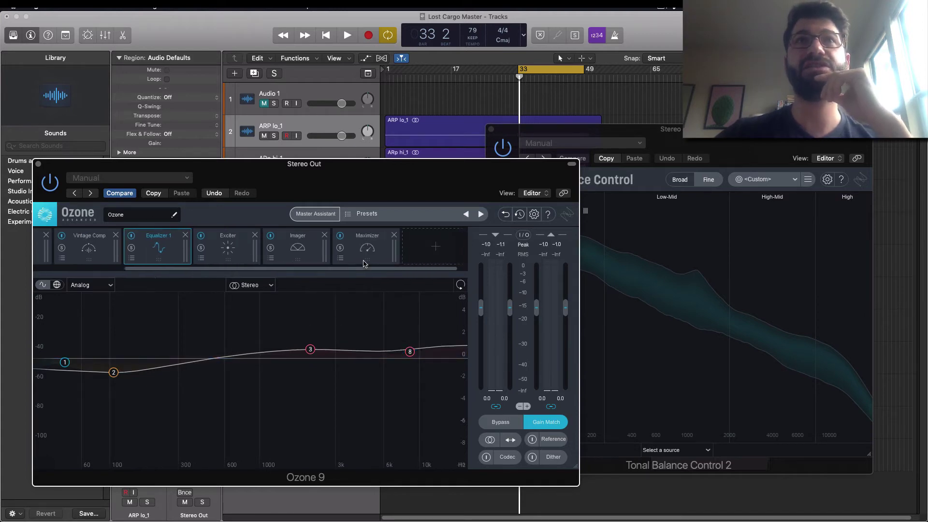
scroll(364, 263, left, 1)
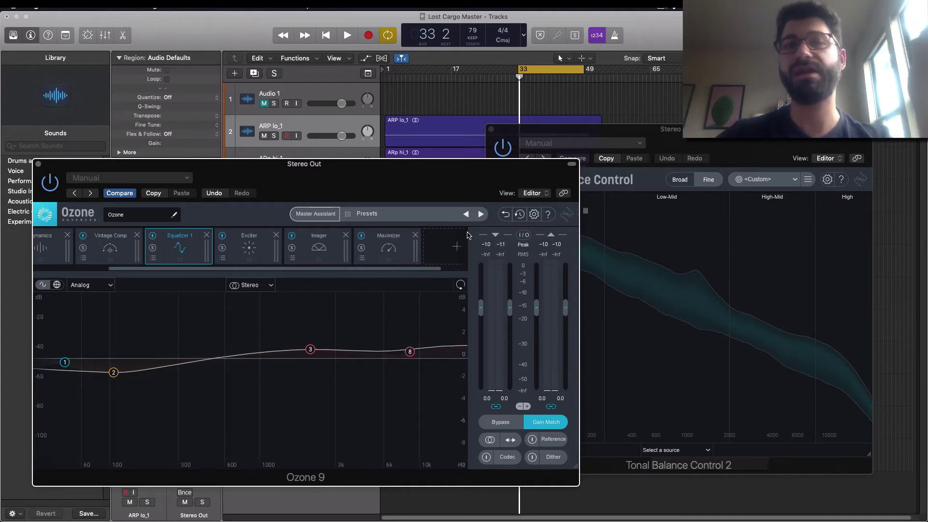
click(456, 247)
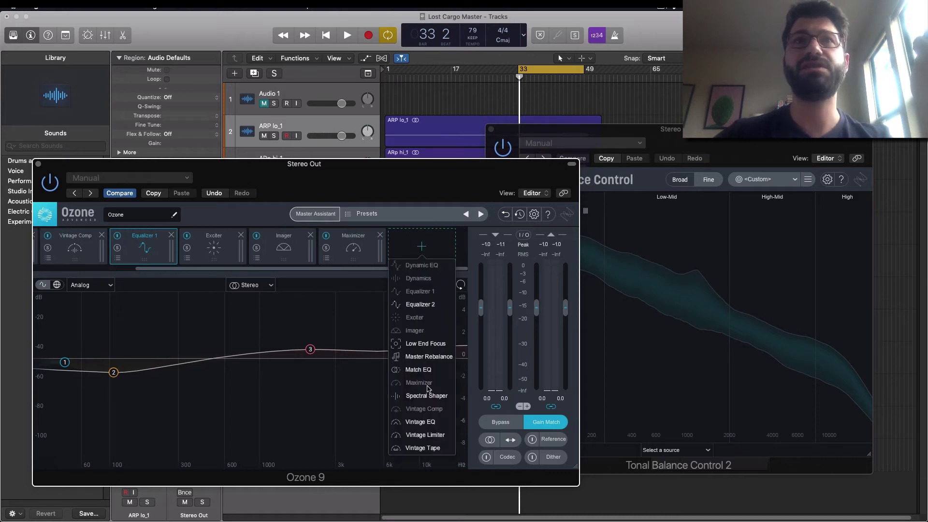
click(420, 422)
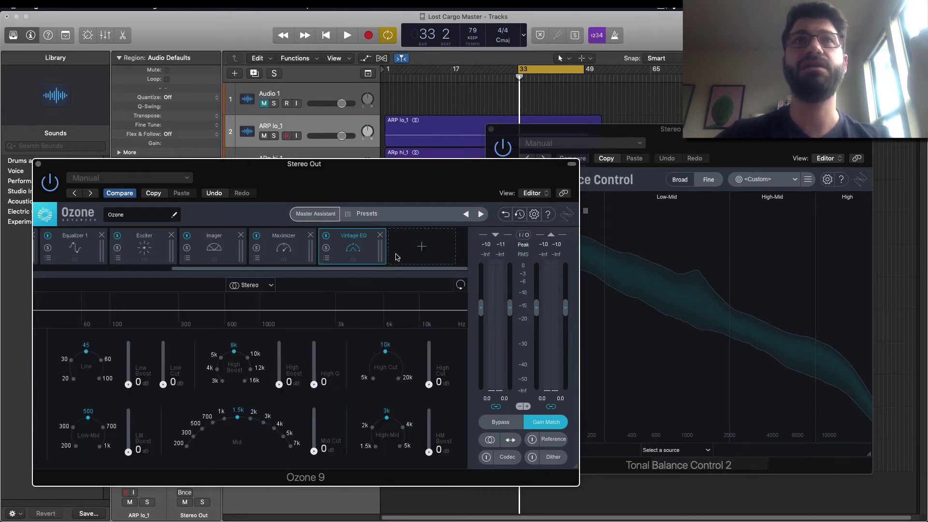
drag(379, 258, 240, 252)
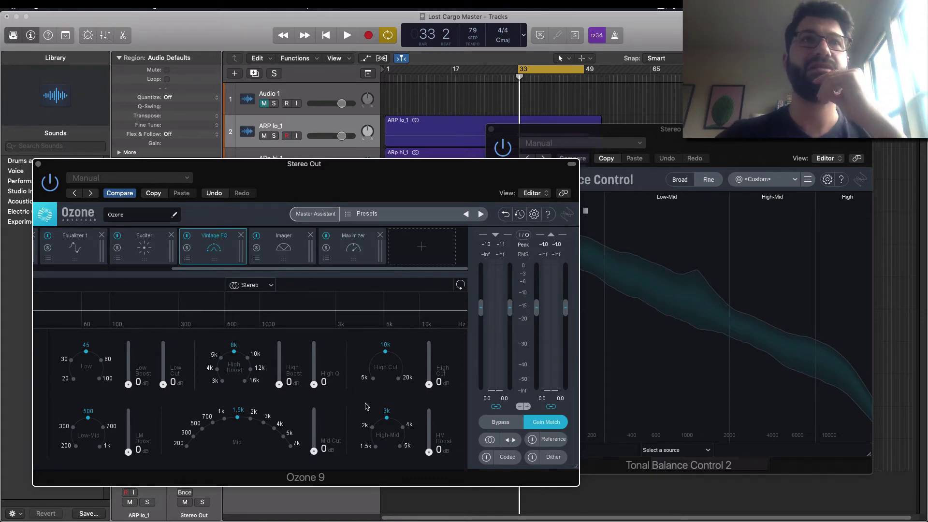
Set the Vintage EQ high boost frequency to 16k and, during playback, raise High Boost to about 8 dB.
click(245, 382)
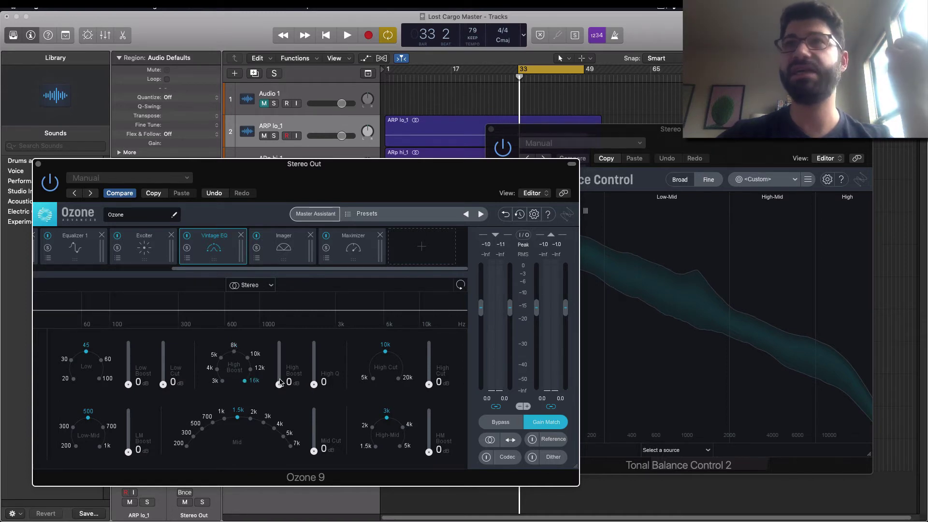
key(space)
drag(280, 383, 278, 363)
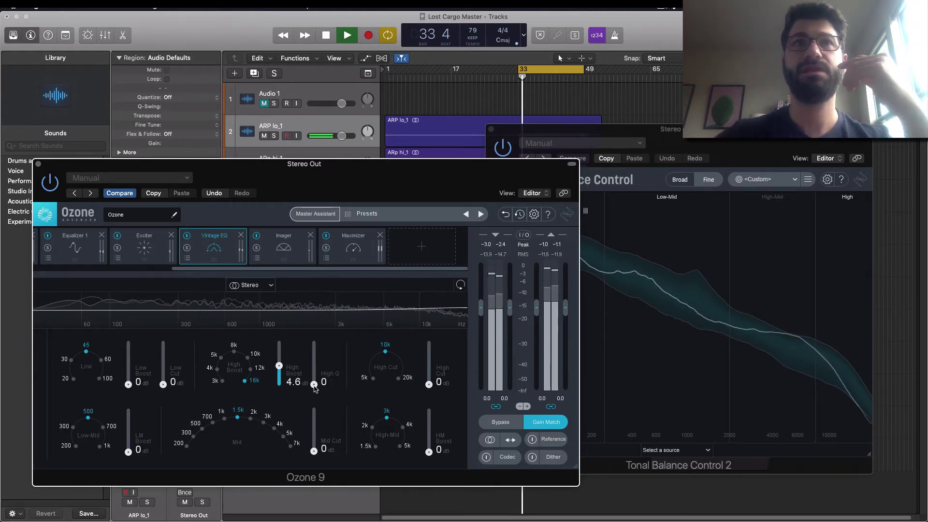
scroll(314, 346, up, 5)
scroll(314, 346, up, 4)
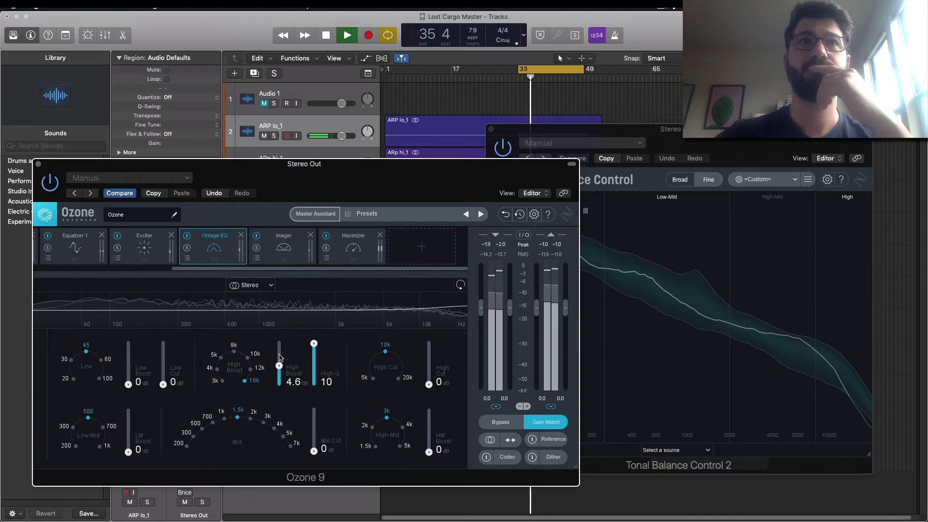
drag(279, 361, 279, 359)
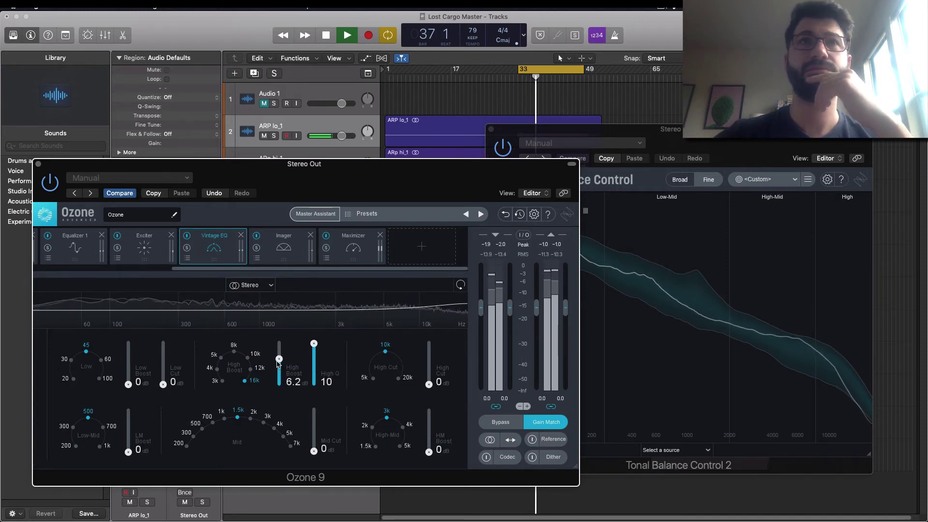
drag(279, 363, 277, 356)
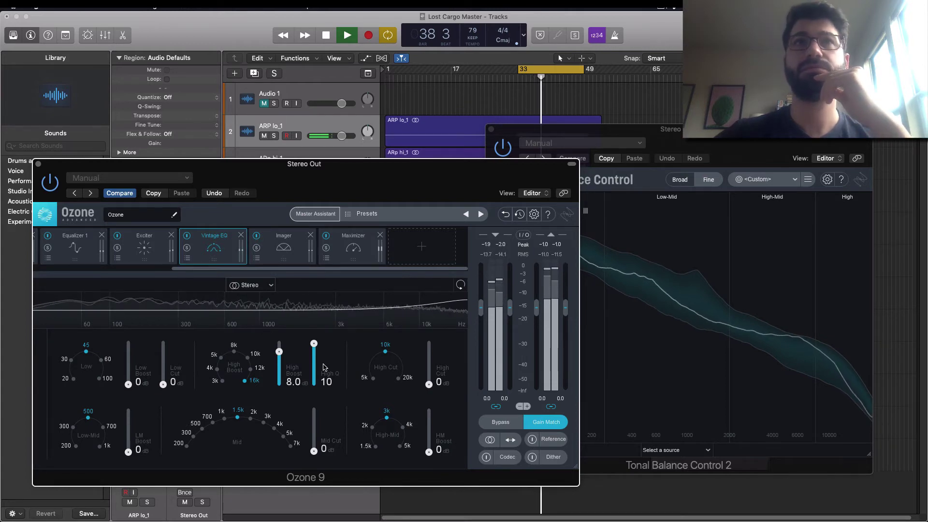
Dial in High Cut at 5.9 dB, High Q at 8.7 and High Boost at 9.2 dB.
drag(430, 387, 428, 370)
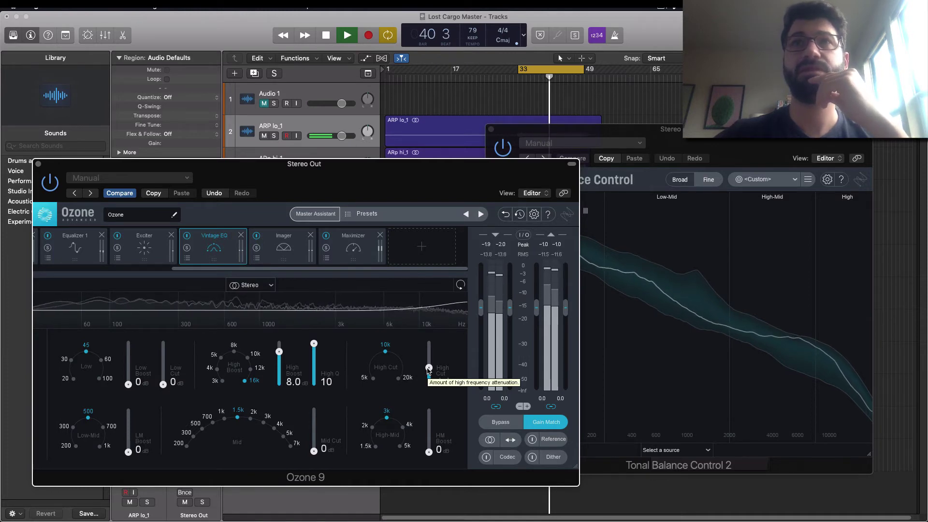
drag(428, 370, 428, 364)
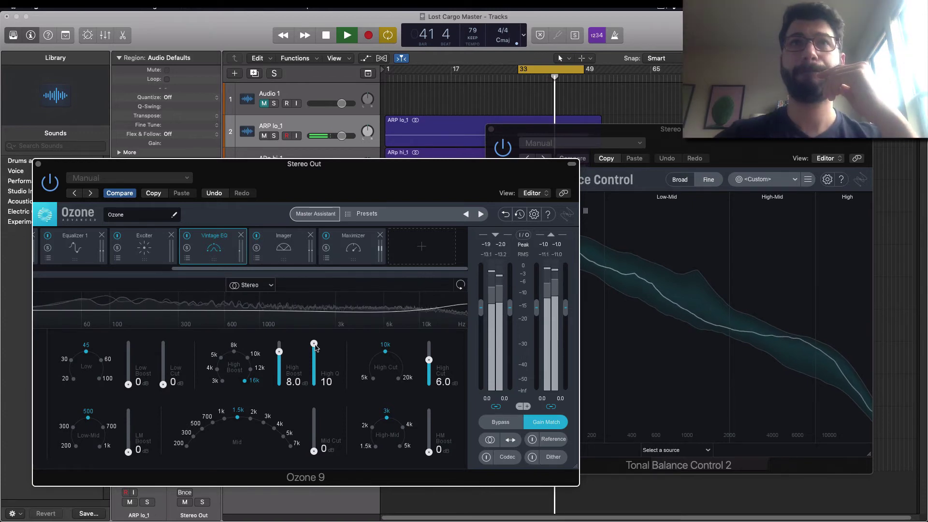
drag(316, 358, 316, 364)
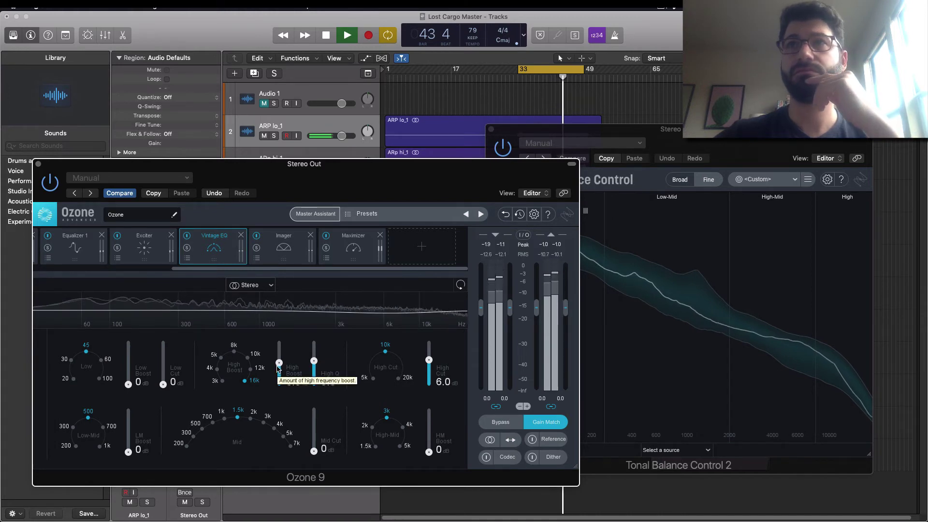
drag(278, 367, 279, 362)
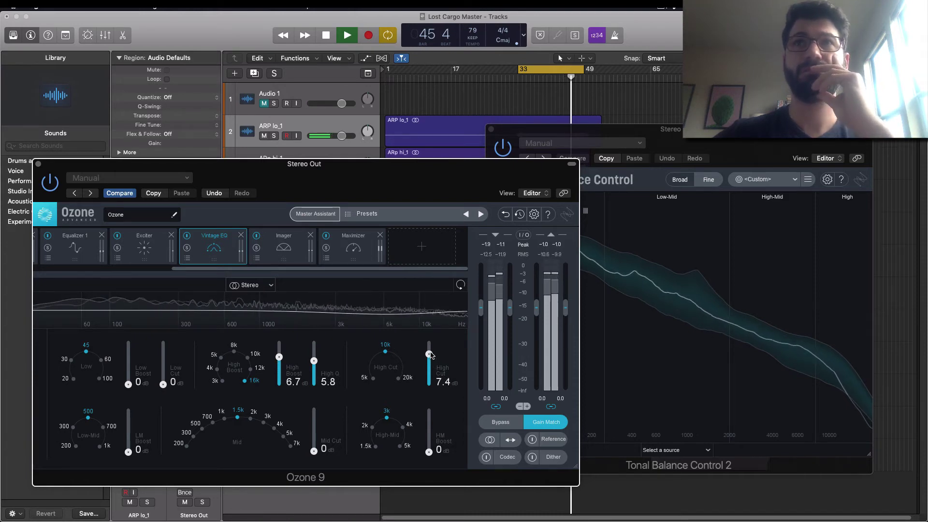
drag(429, 351, 430, 362)
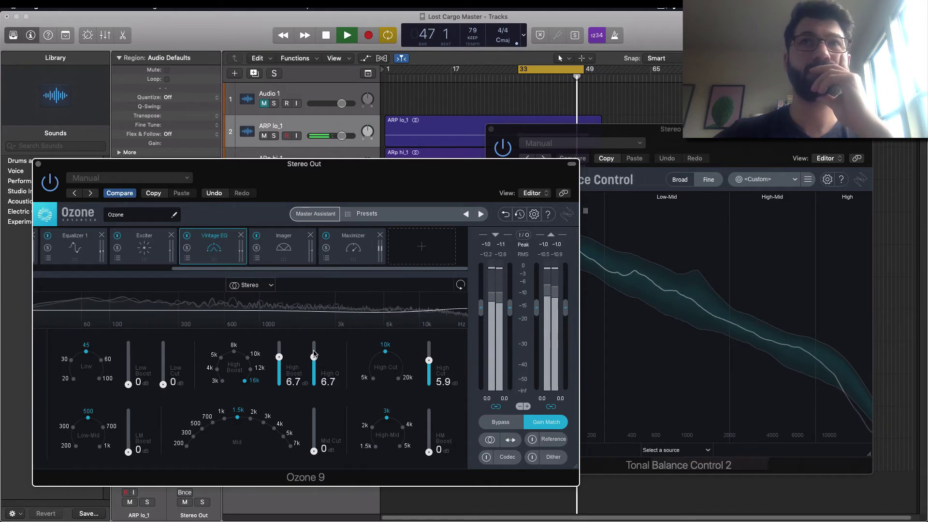
drag(314, 352, 315, 347)
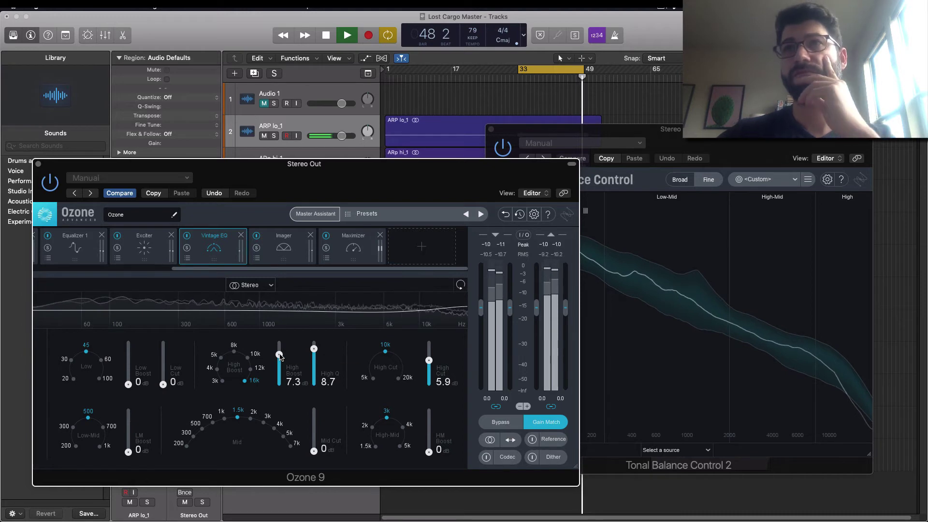
drag(280, 357, 280, 352)
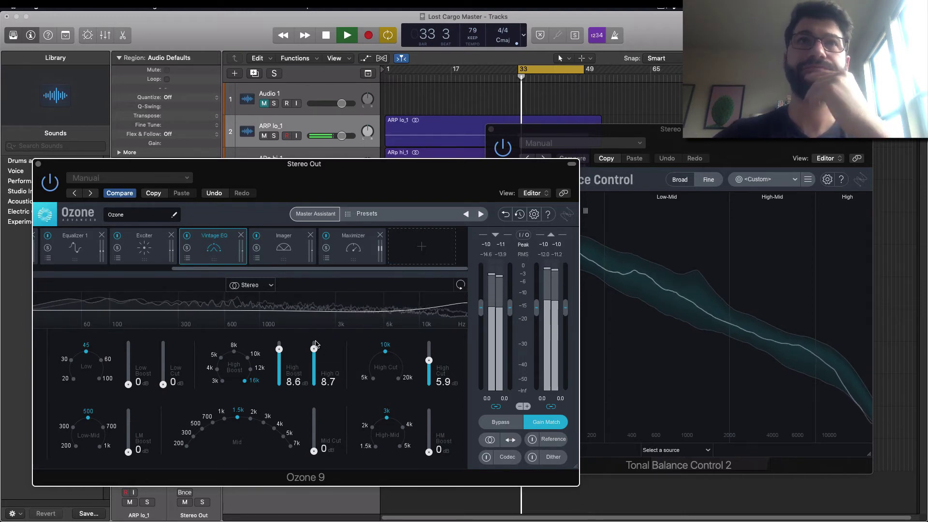
drag(279, 351, 279, 349)
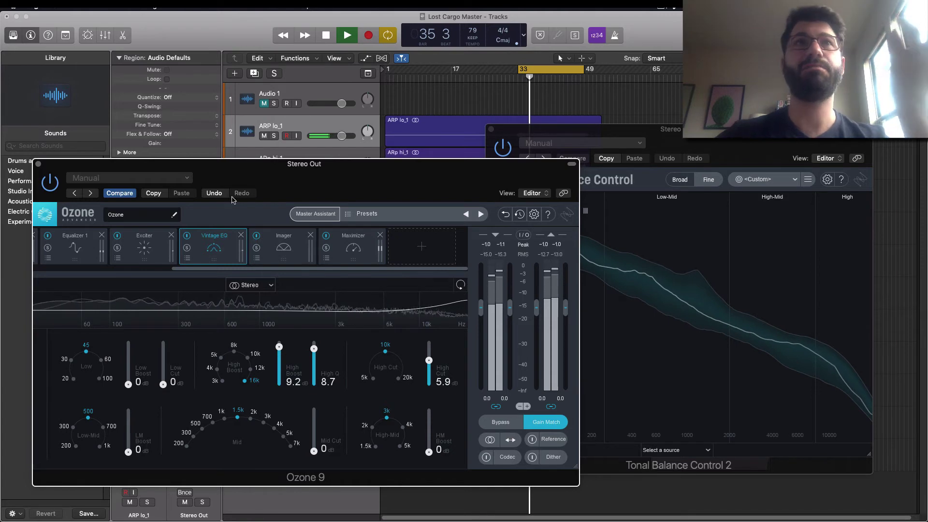
Compare the Vintage EQ bypassed and active, then boost the 1.5k high-mid band by 5.6 dB.
click(187, 236)
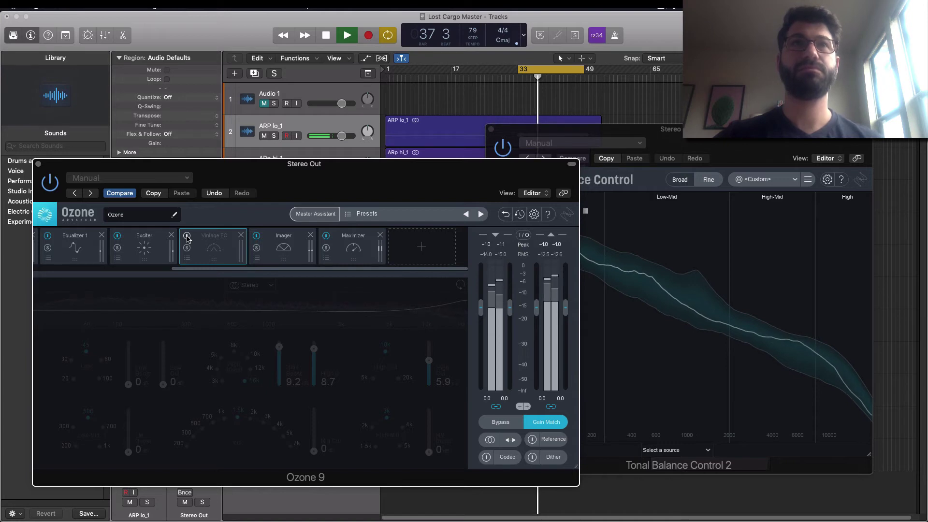
click(187, 237)
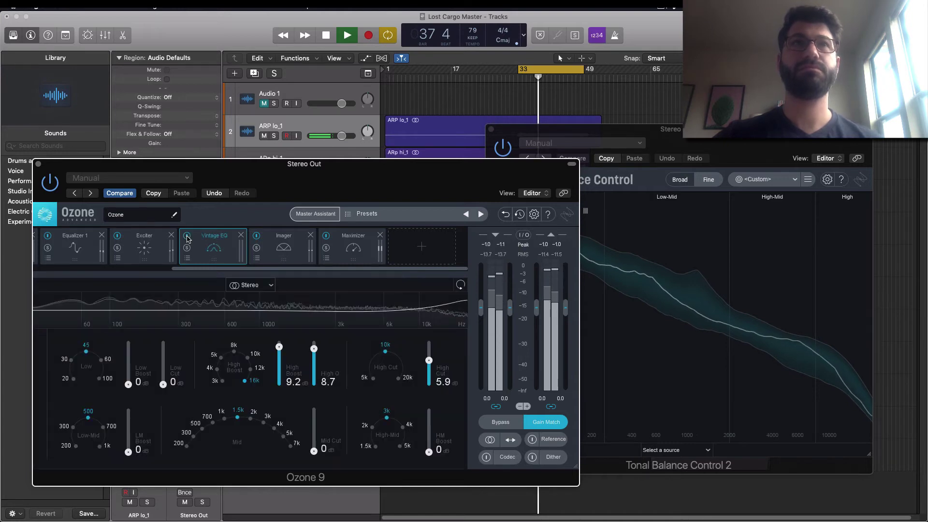
click(376, 446)
drag(428, 451, 425, 429)
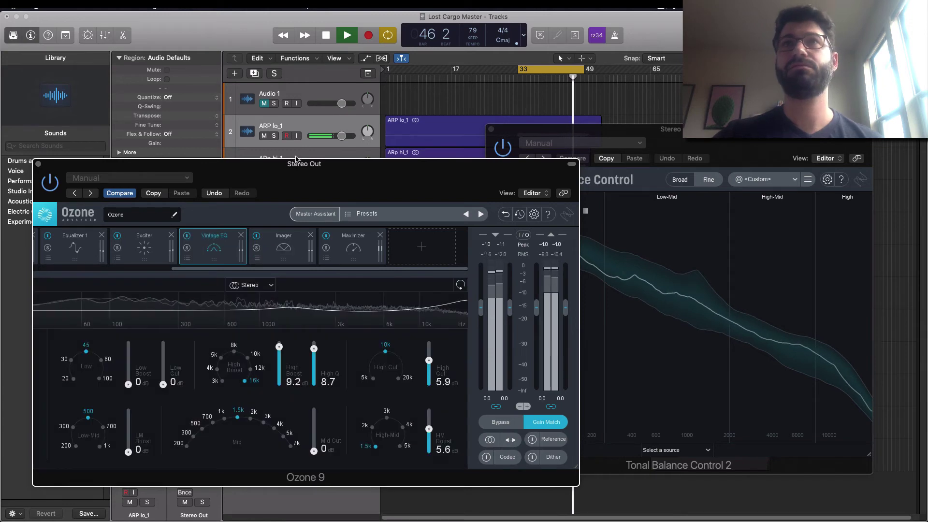
Reposition Ozone and Tonal Balance Control side by side, then boost the 200 low-mid band by 2.9 dB.
drag(303, 163, 271, 148)
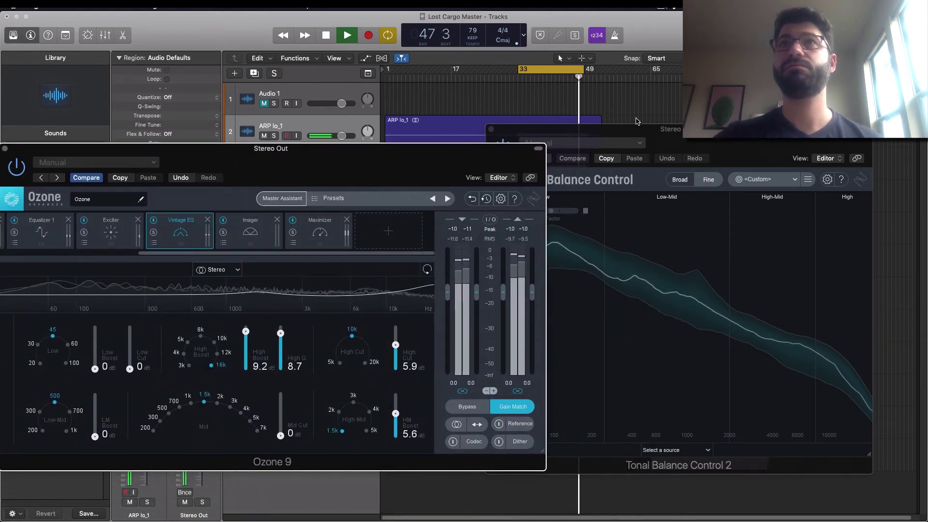
drag(666, 130, 713, 129)
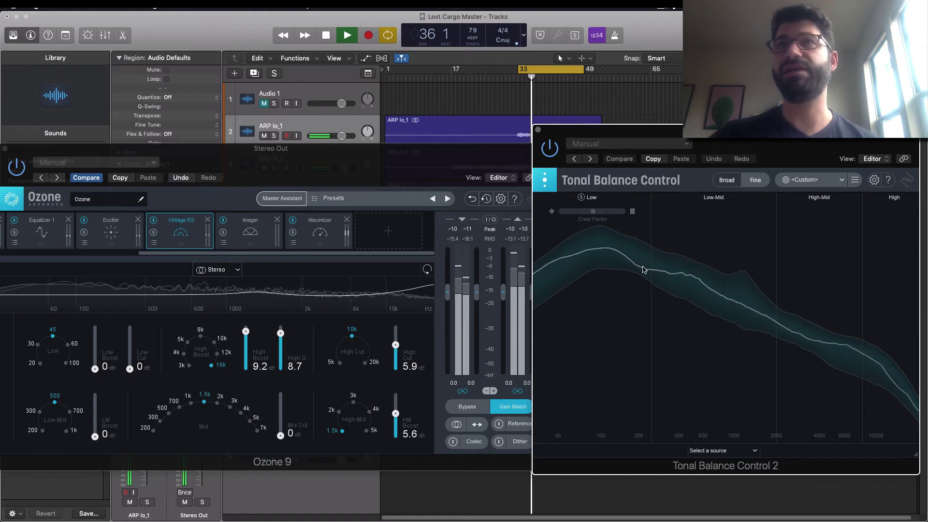
click(33, 429)
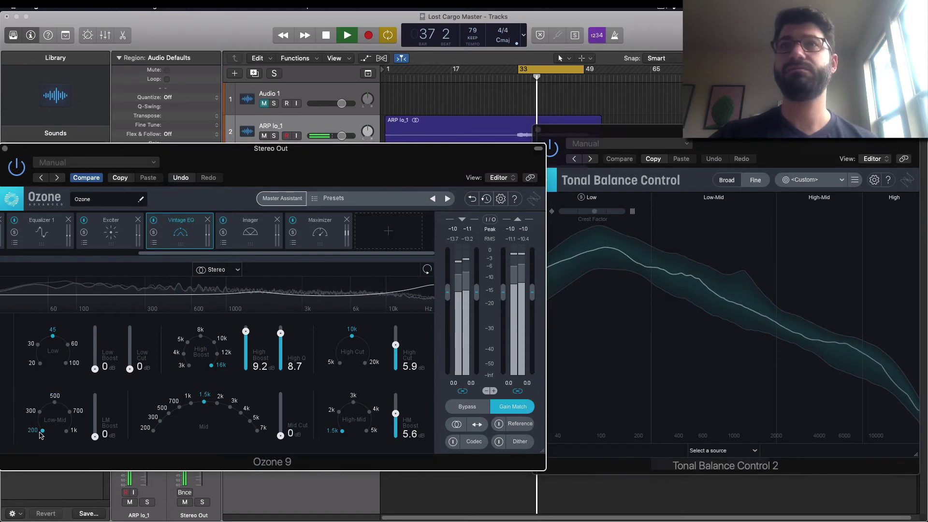
click(95, 437)
drag(95, 435, 95, 426)
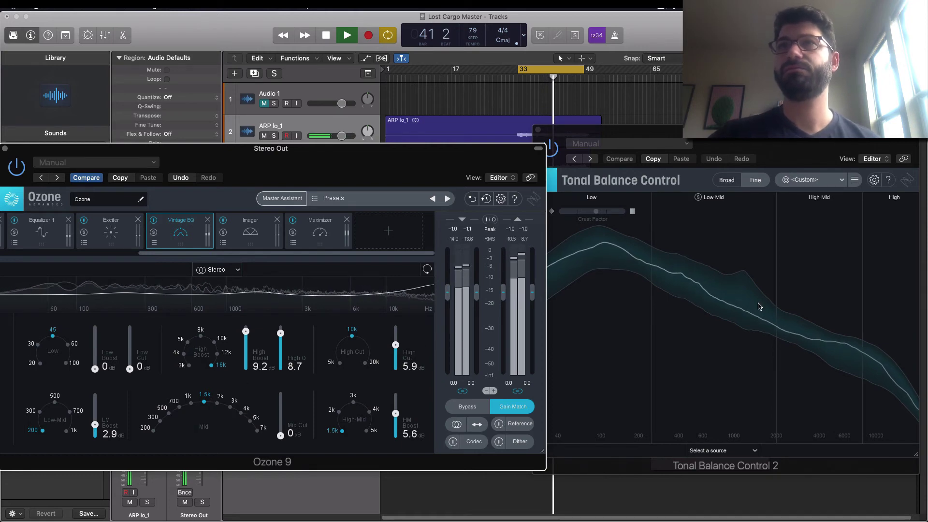
After a bypass check, zero High Boost and High Cut, then reset High Cut to 5.2 dB and High Boost to 6.5 dB.
click(153, 221)
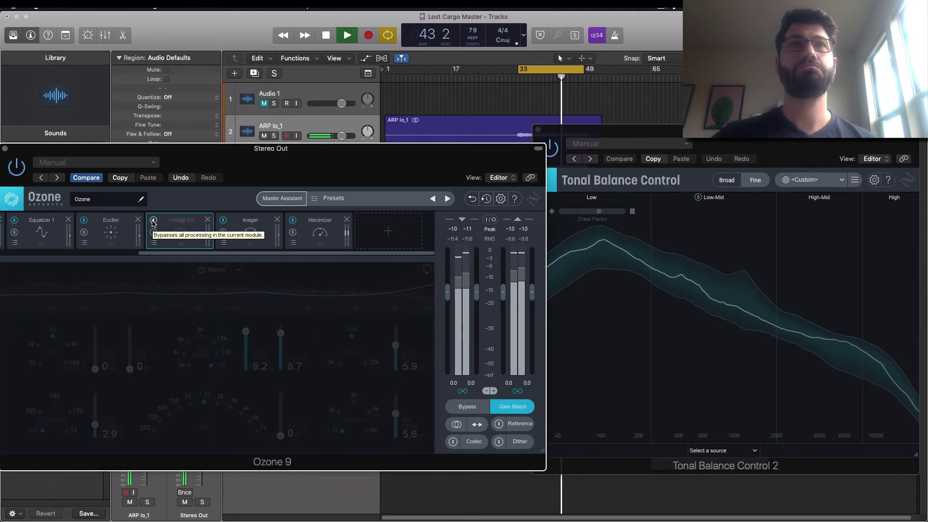
click(153, 220)
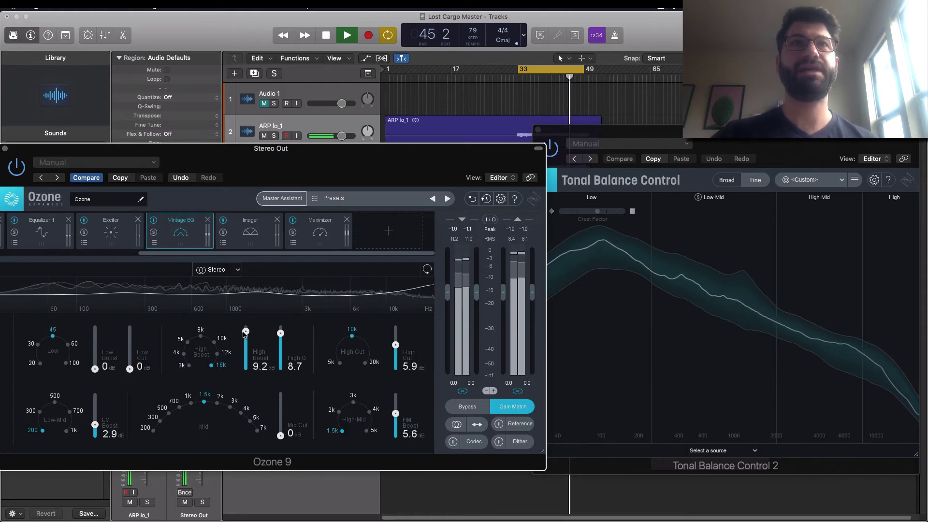
drag(245, 334, 246, 370)
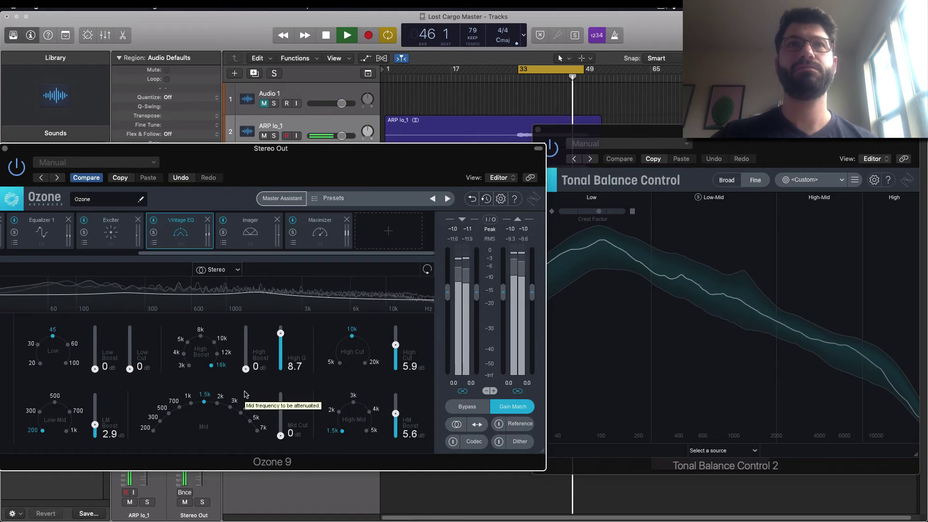
drag(396, 345, 395, 374)
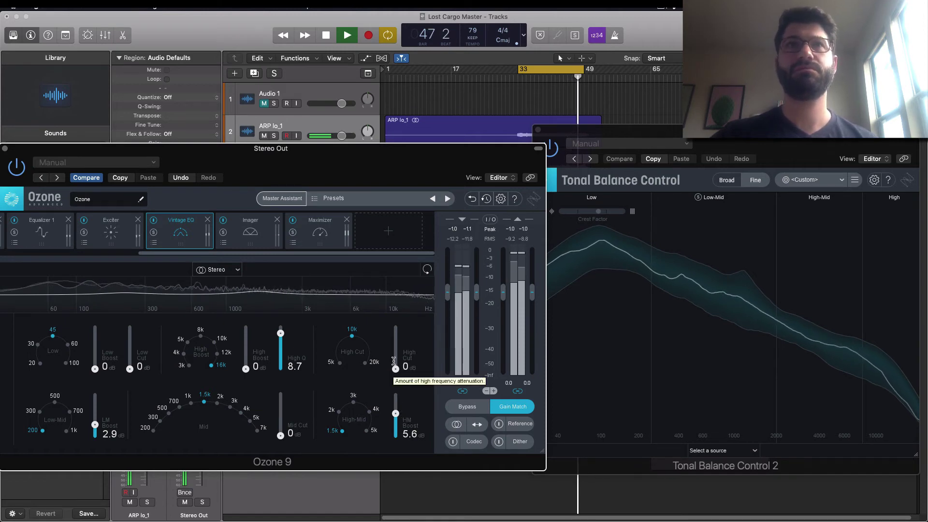
drag(396, 368, 395, 348)
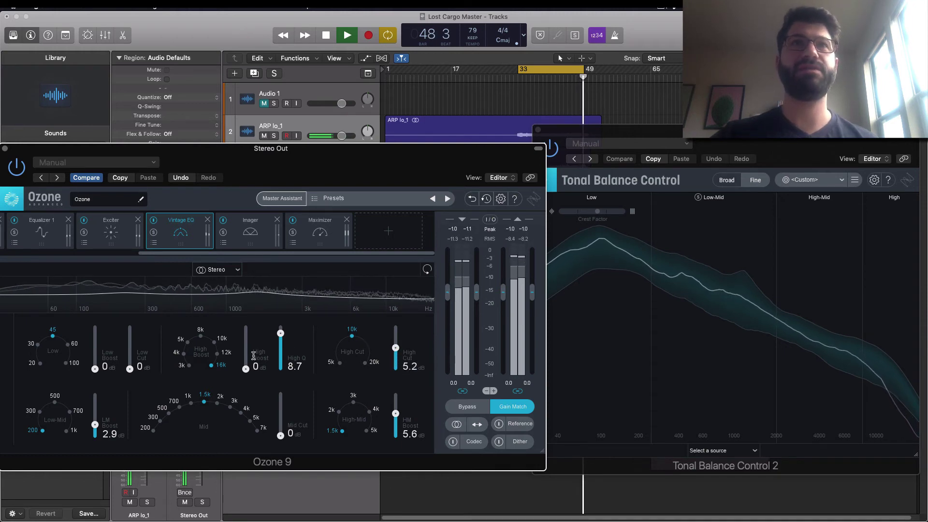
drag(245, 369, 247, 341)
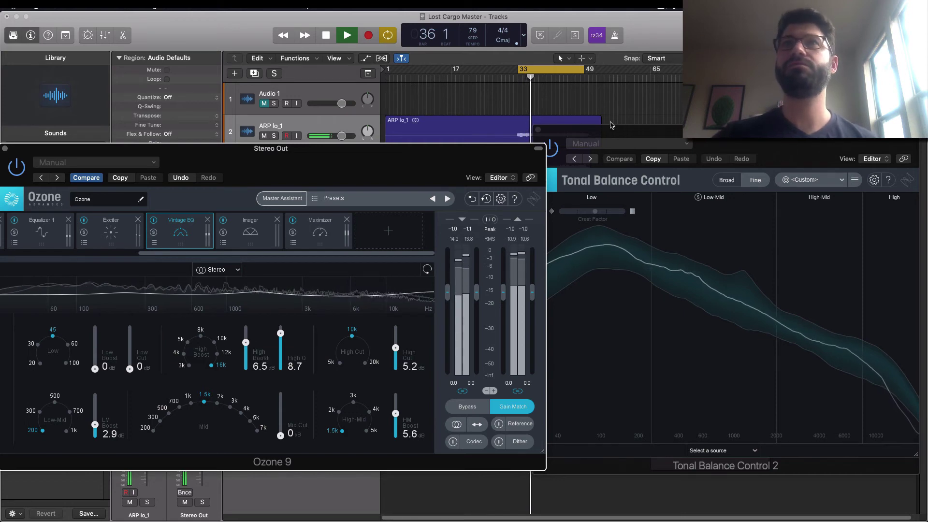
Push the 16k High Boost up to 7.9 dB, then ease it back to 7.2 dB.
click(668, 135)
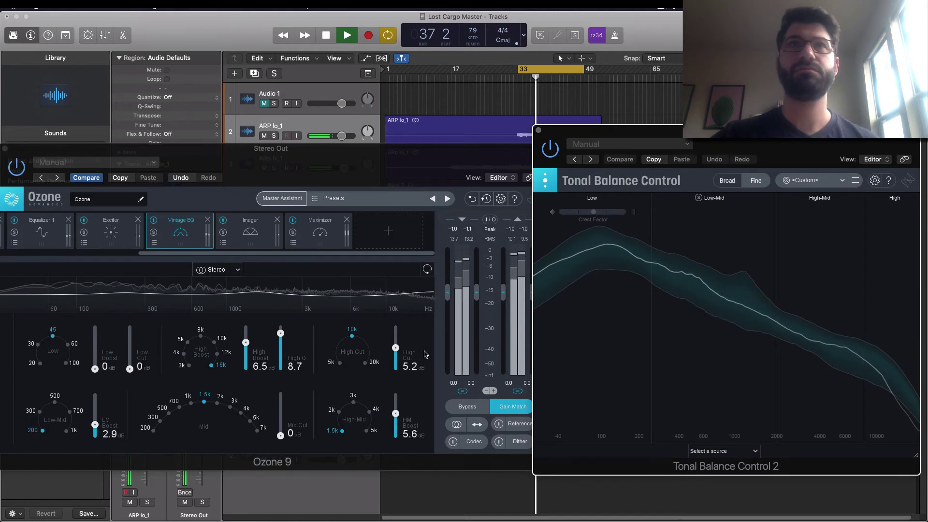
click(246, 342)
drag(246, 342, 246, 338)
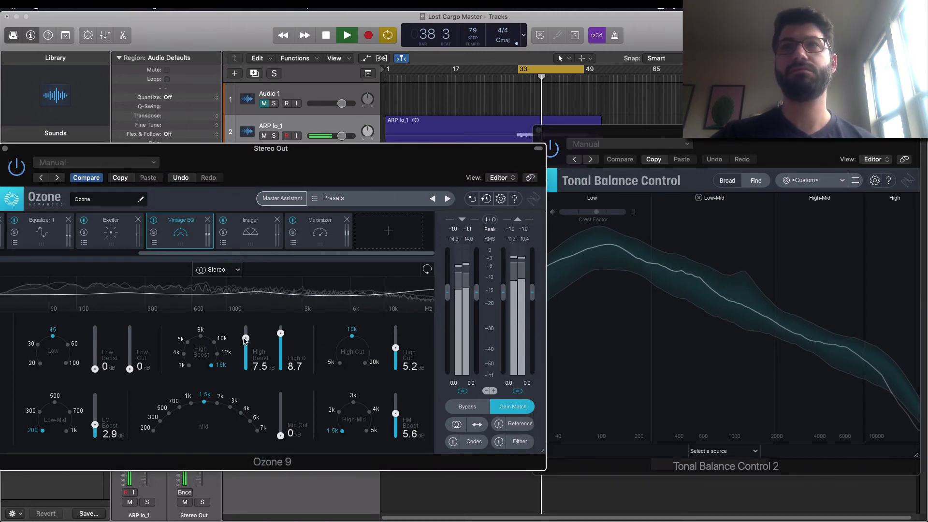
drag(246, 339, 281, 327)
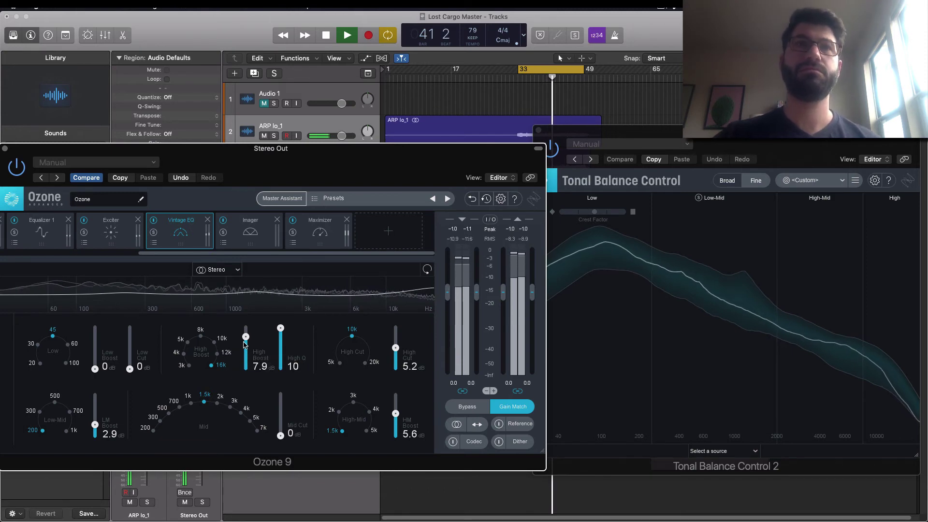
drag(246, 342, 247, 344)
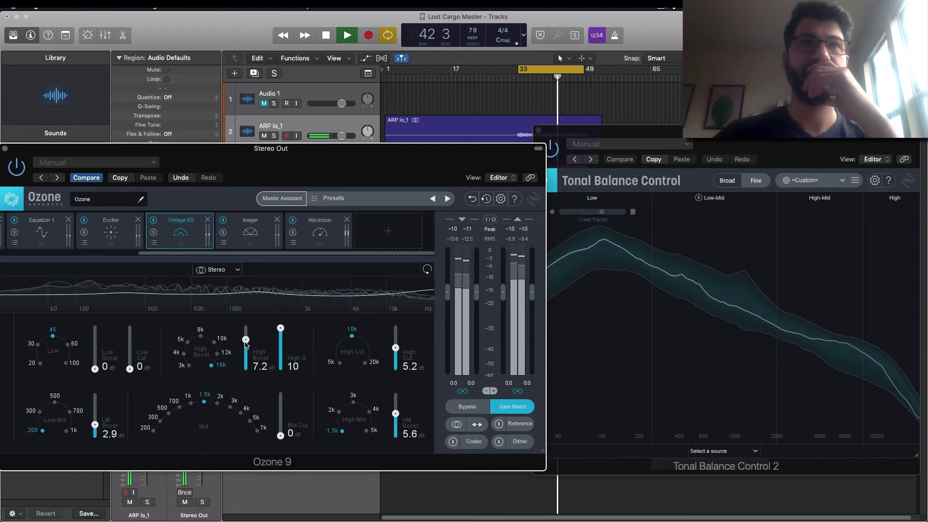
A/B the Vintage EQ on and off twice across a playback restart, then stop playback at bar 36.
click(154, 220)
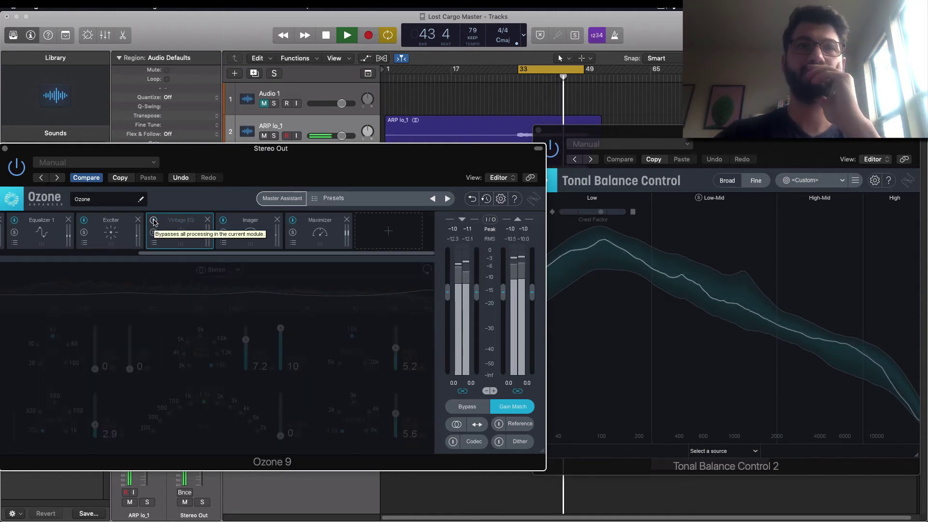
click(154, 220)
key(space)
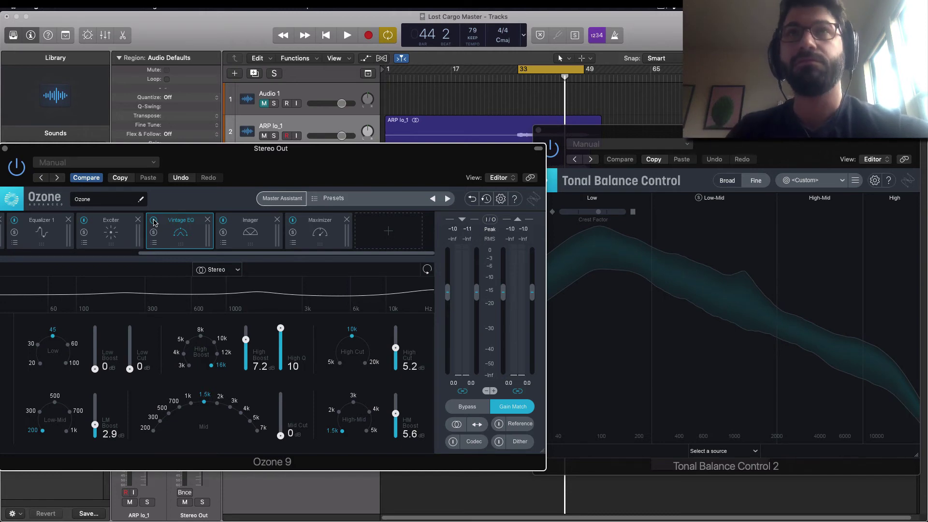
key(space)
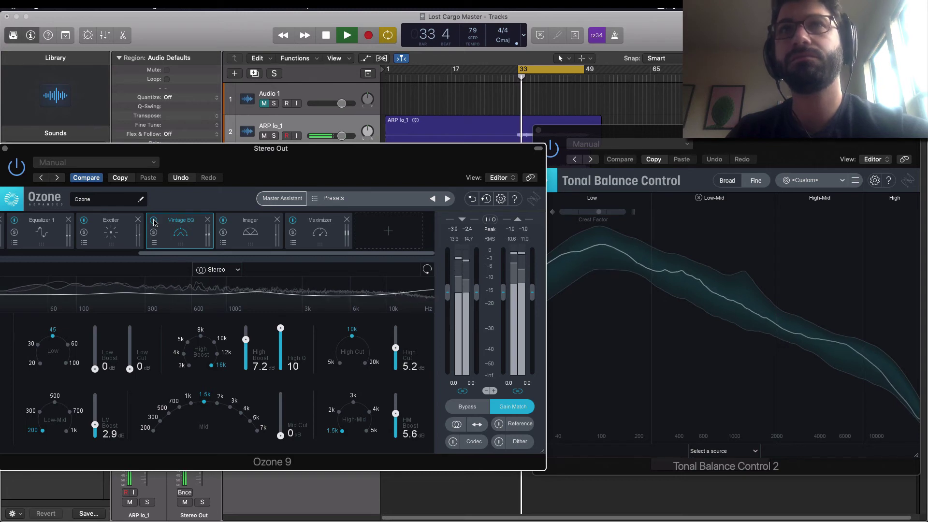
click(154, 221)
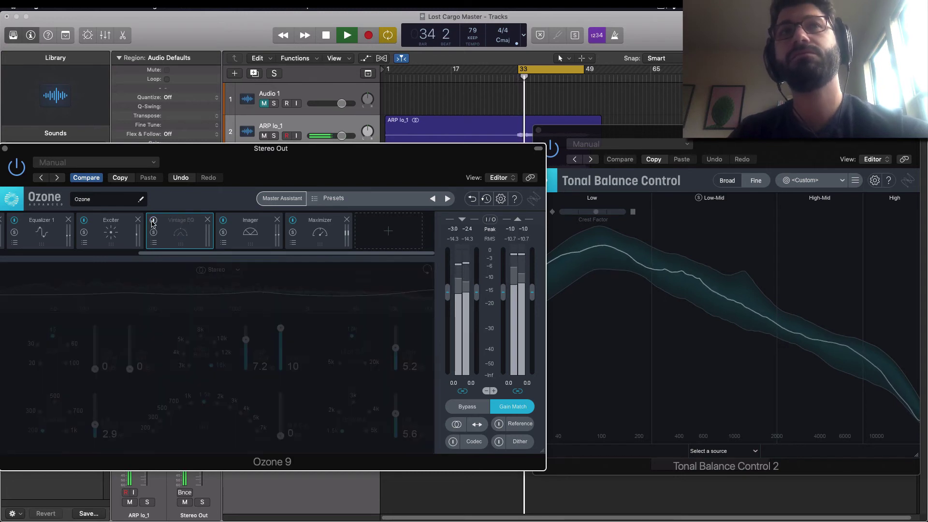
click(153, 221)
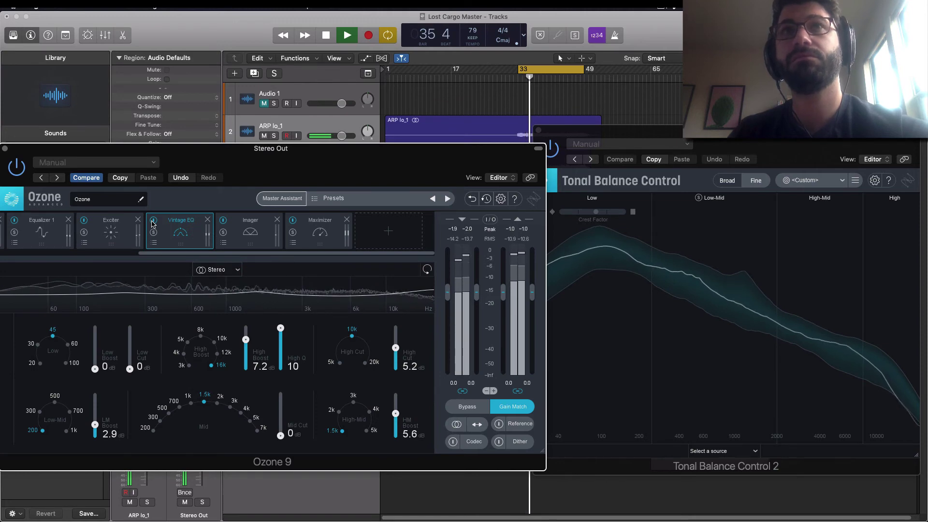
key(space)
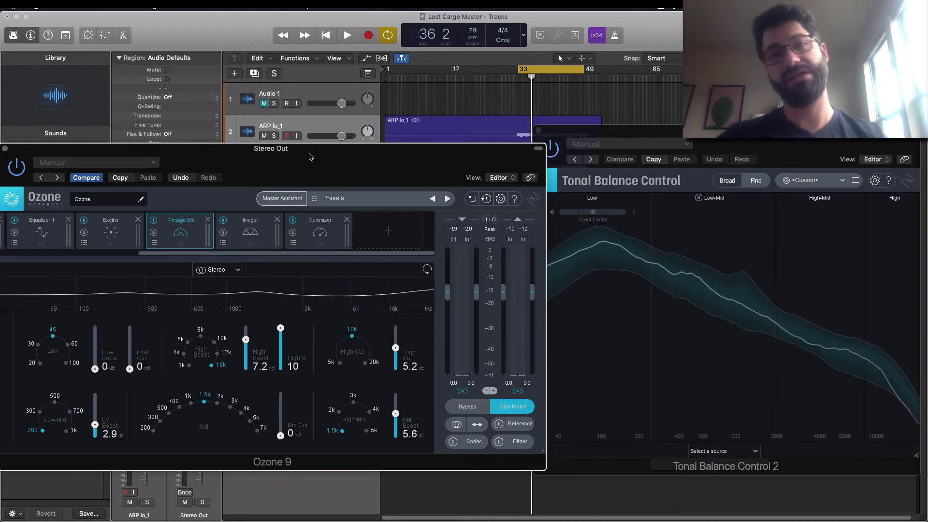
Close the current Ozone 9 and Tonal Balance Control windows.
drag(309, 154, 348, 148)
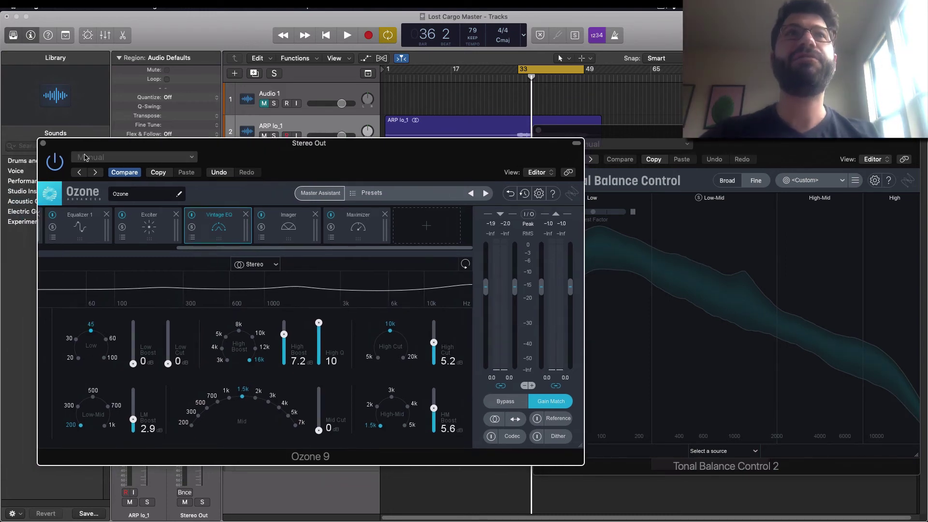
click(42, 143)
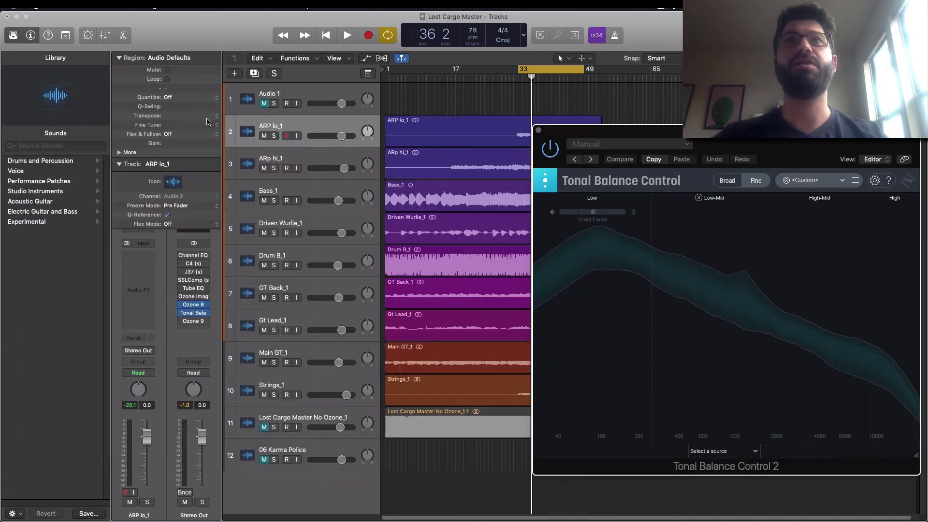
click(539, 131)
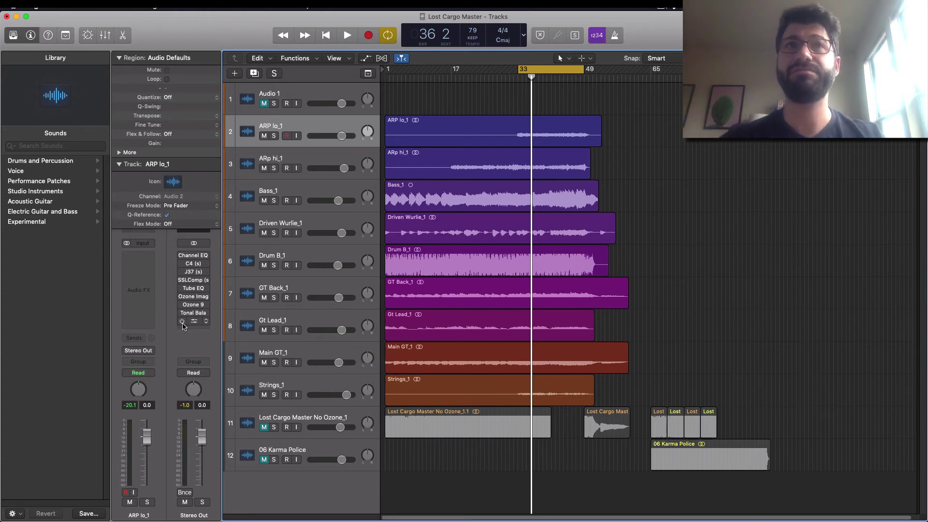
Open Ozone 9 on Stereo Out, load the 06 Karma Police reference, and start Master Assistant.
click(181, 325)
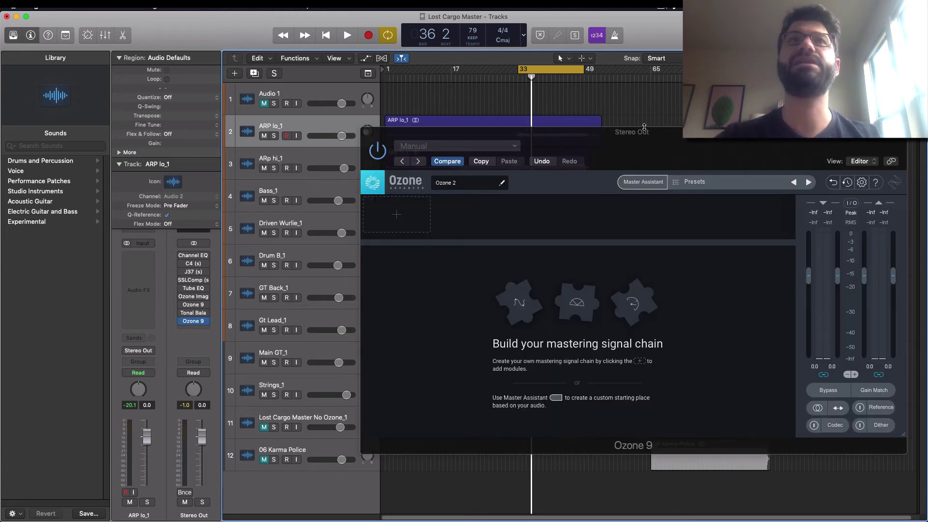
drag(666, 131, 607, 121)
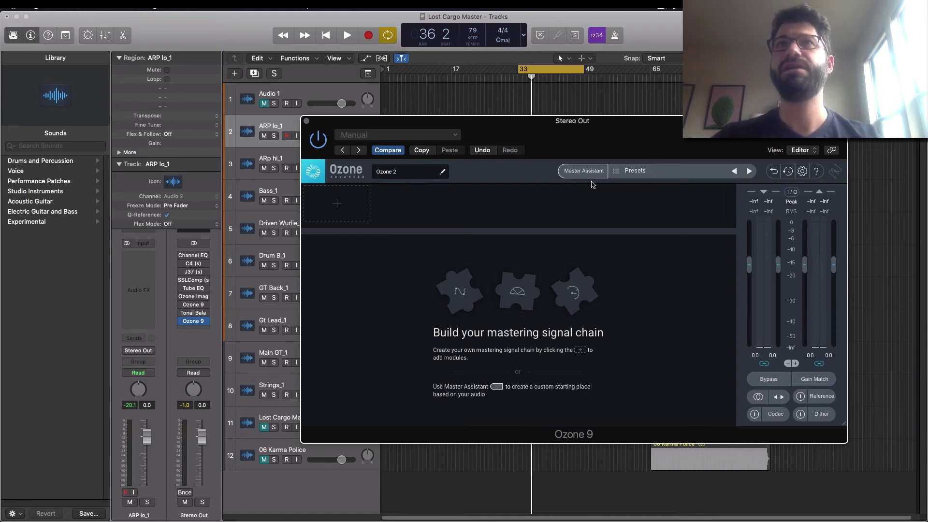
click(824, 397)
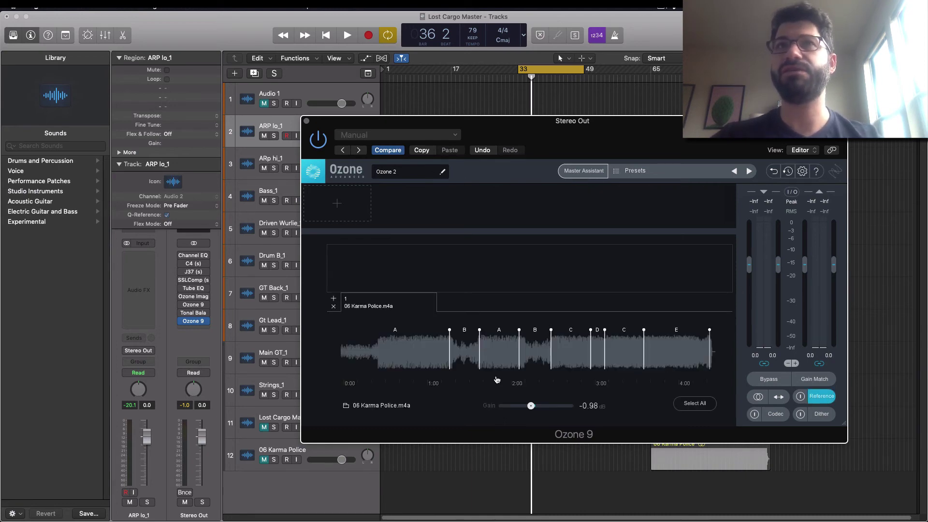
click(598, 170)
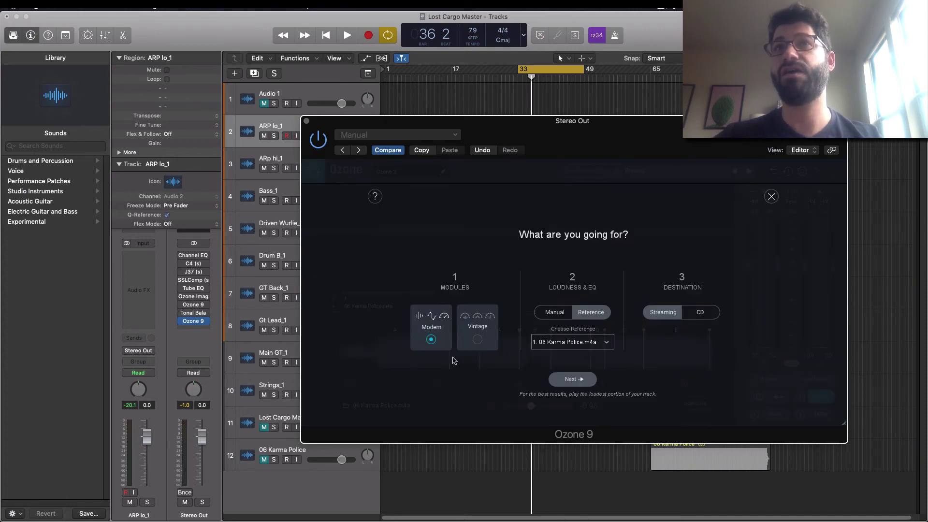
Choose CD as the Master Assistant destination and play the song so it can be analysed.
click(711, 316)
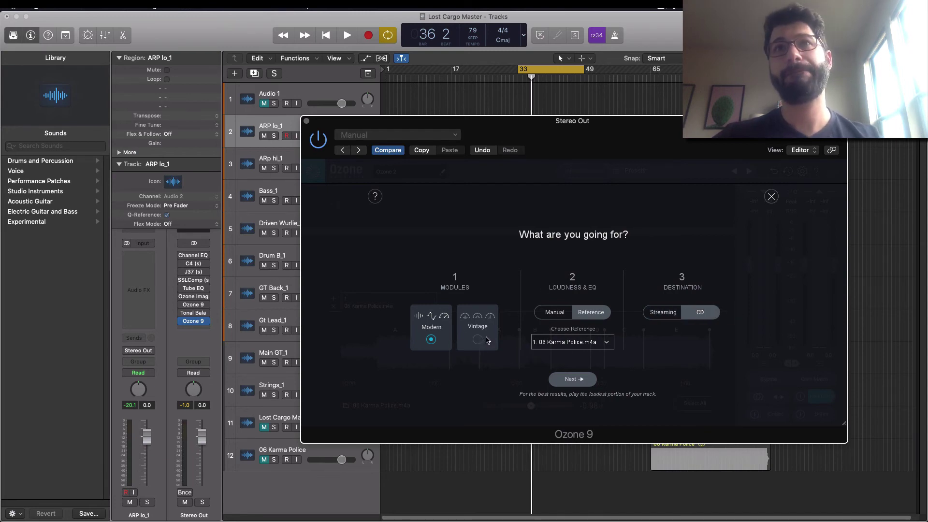
click(560, 378)
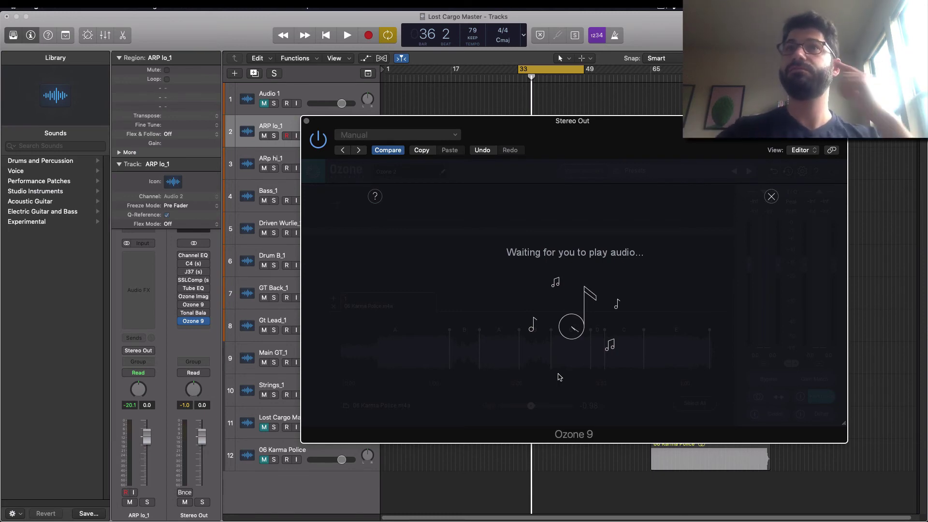
key(space)
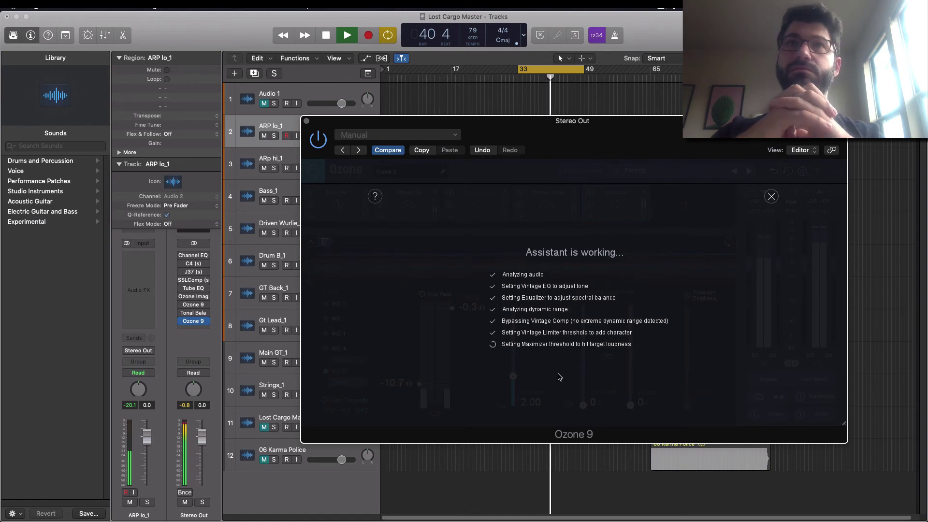
Accept the assistant's chain and review Equalizer 1, Vintage EQ, Vintage Comp, Vintage Limiter and Maximizer settings.
click(559, 371)
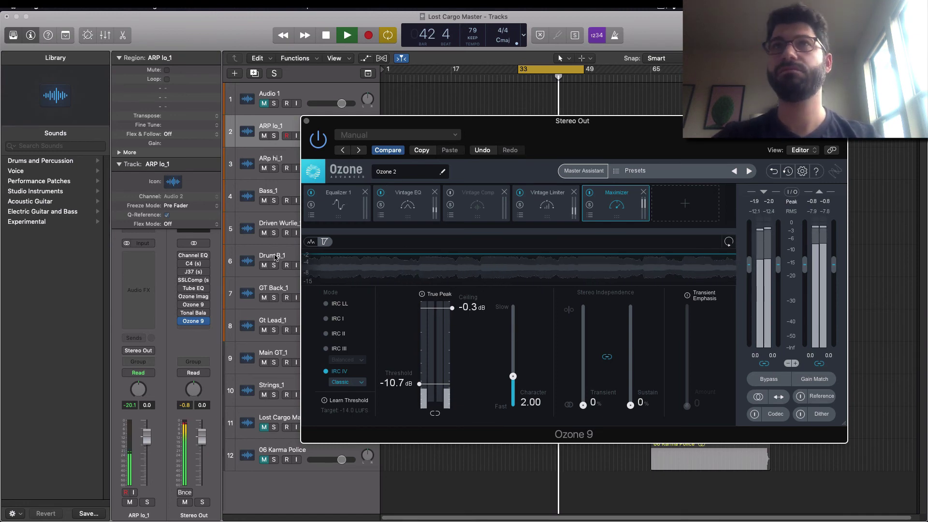
key(space)
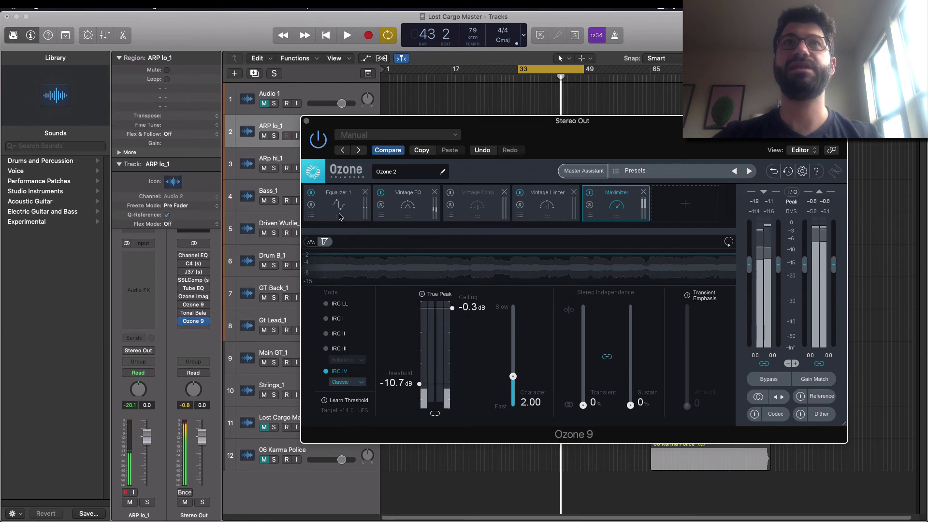
click(340, 214)
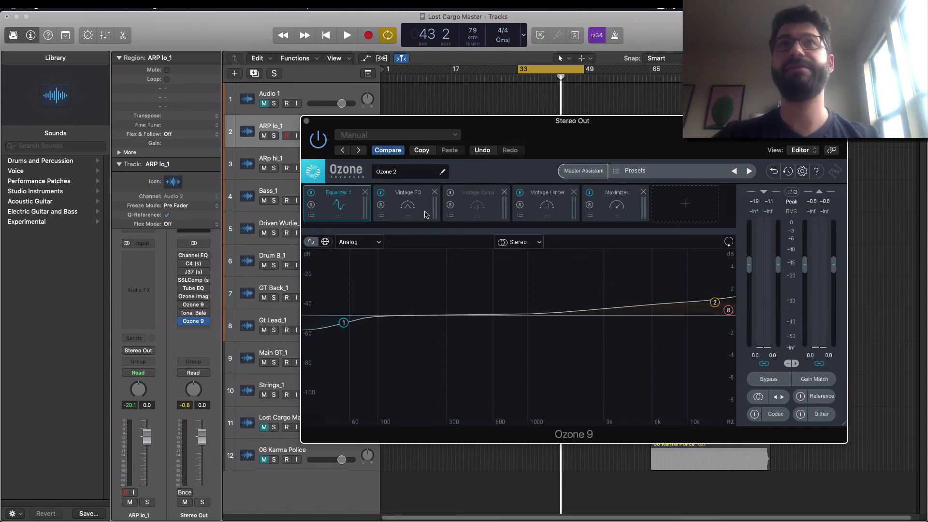
click(426, 215)
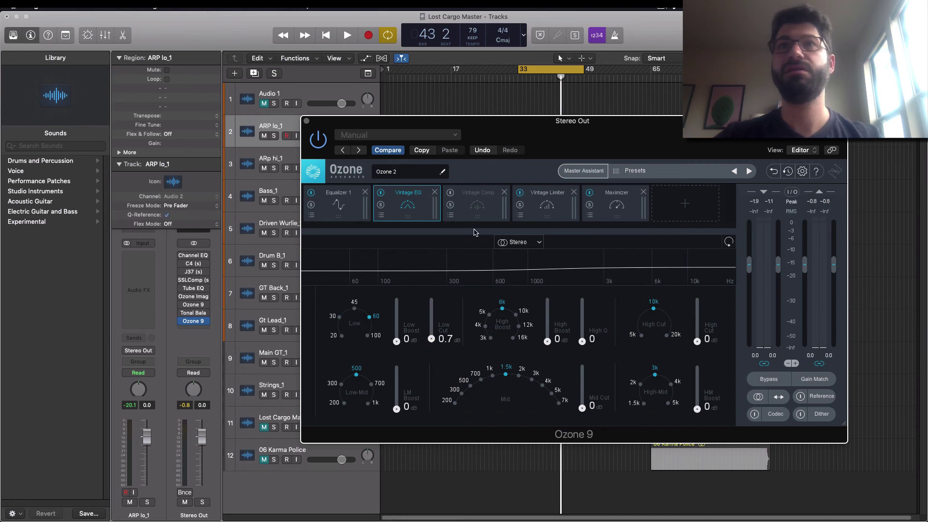
click(477, 215)
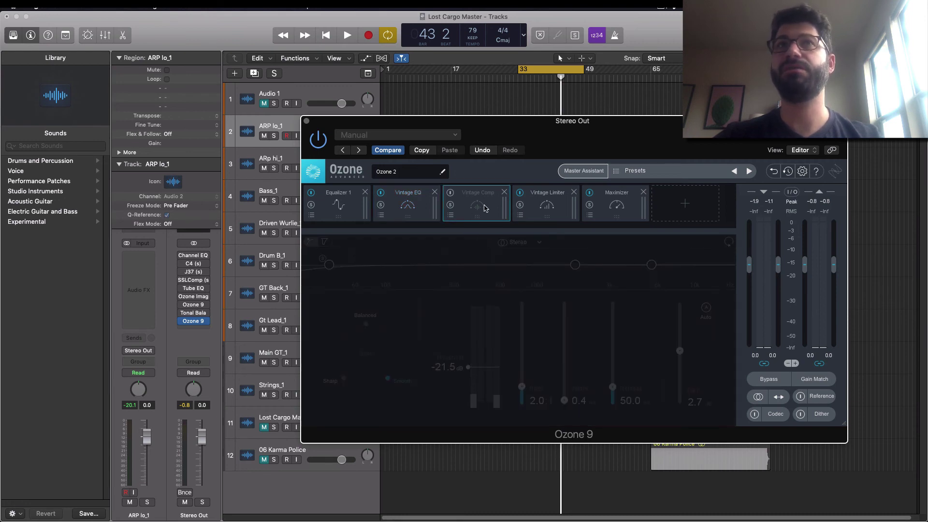
click(548, 211)
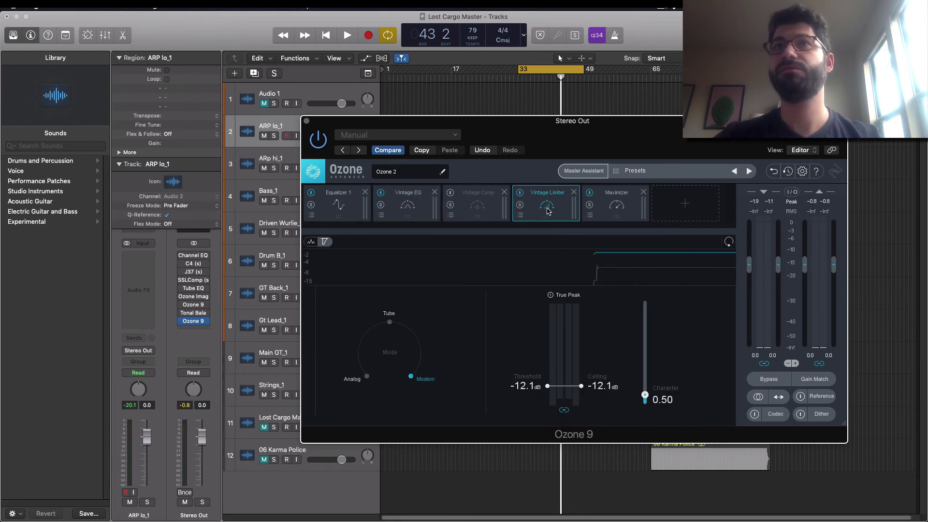
key(space)
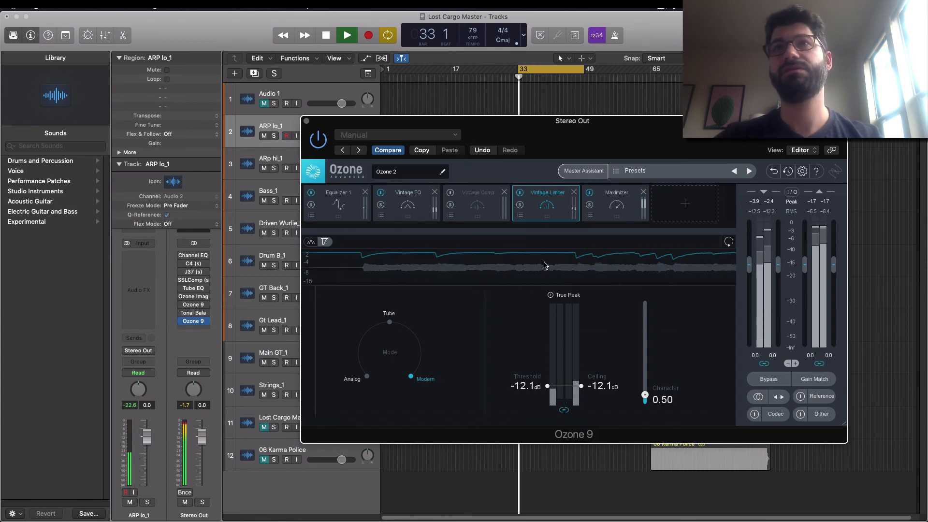
click(608, 214)
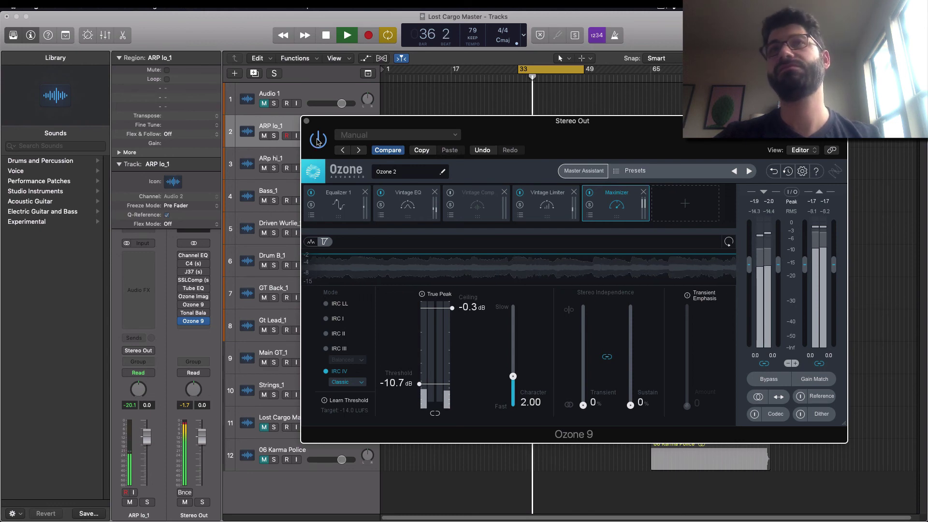
Set the Maximizer threshold to -5.8 dB and ceiling to -1.0 dB, and move Ozone before Tonal Balance.
click(182, 308)
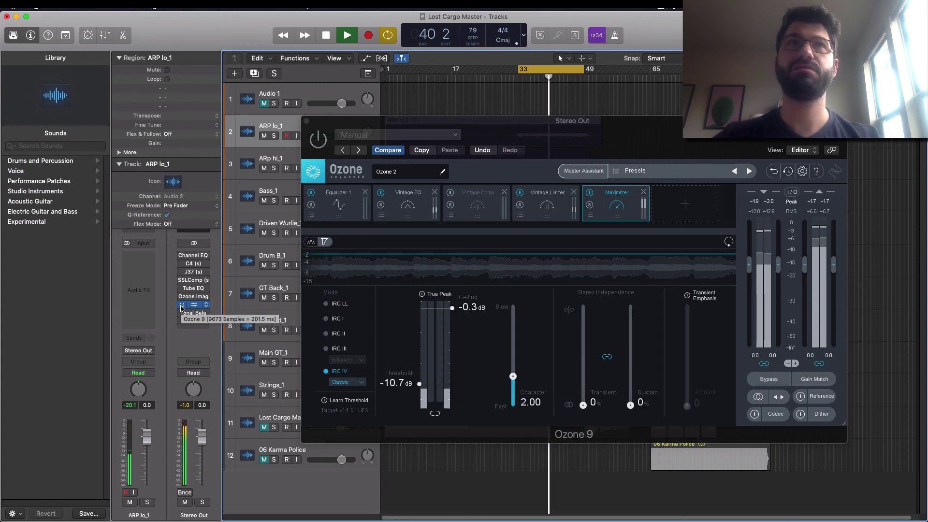
click(183, 324)
click(182, 324)
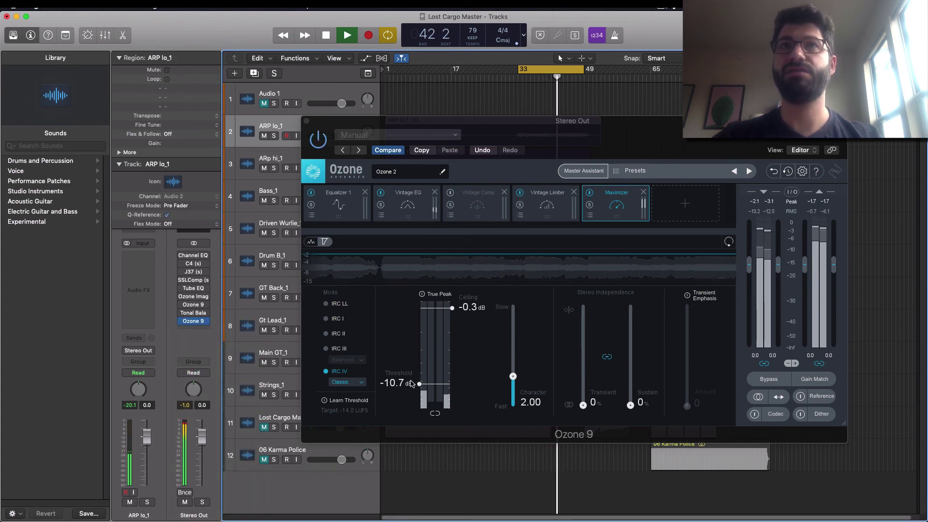
drag(409, 375, 409, 365)
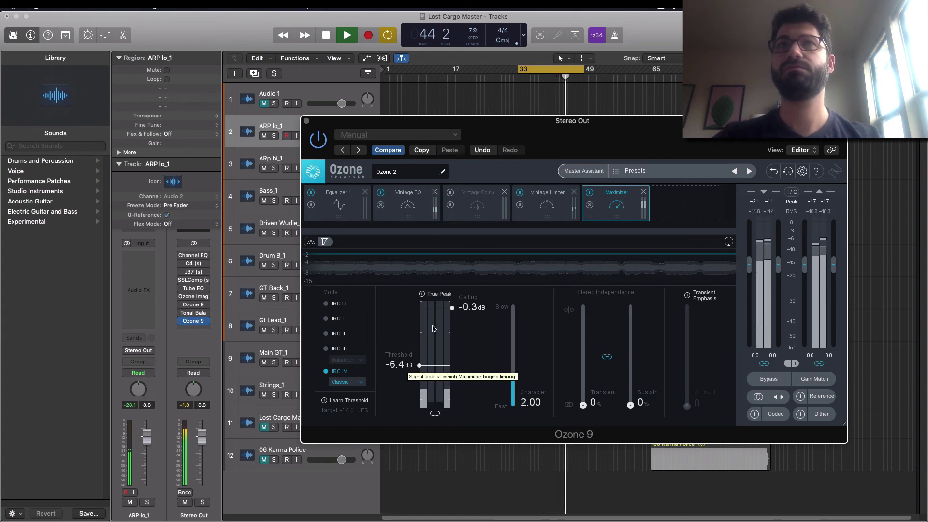
drag(462, 309, 460, 328)
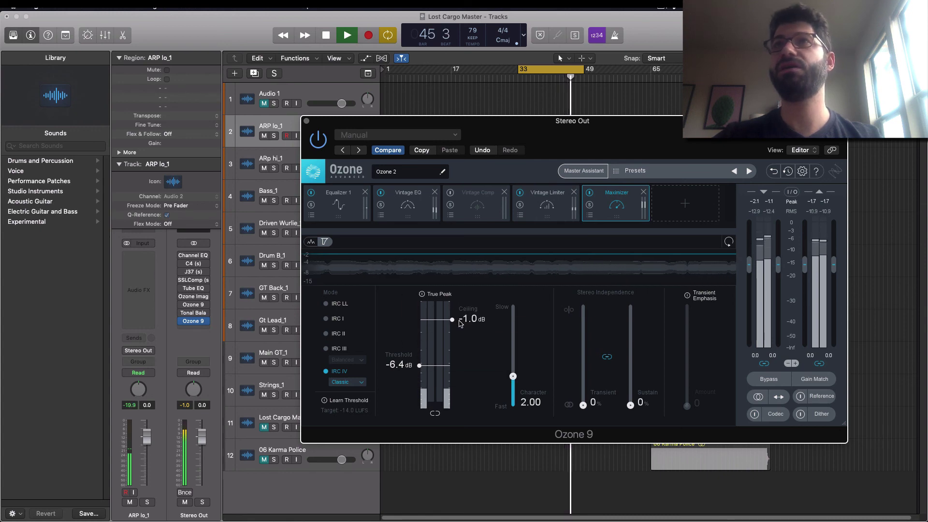
drag(410, 363, 414, 361)
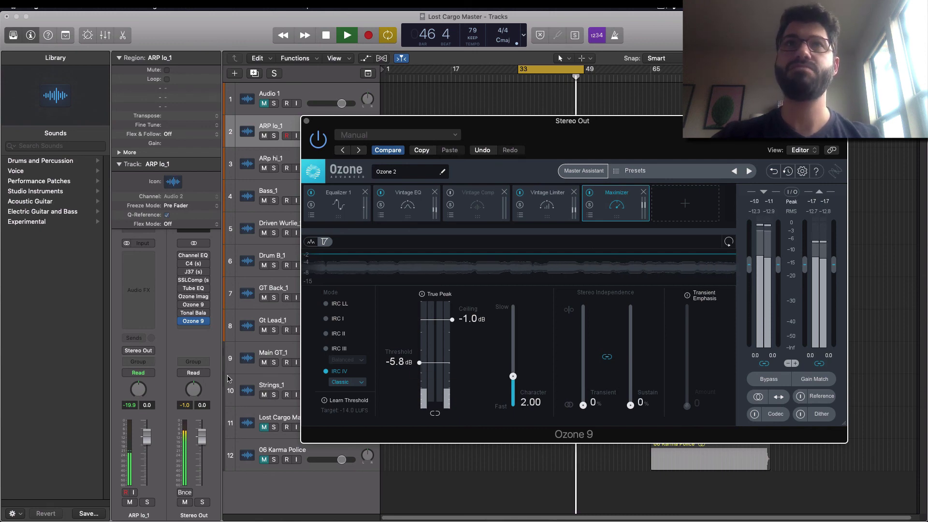
click(181, 299)
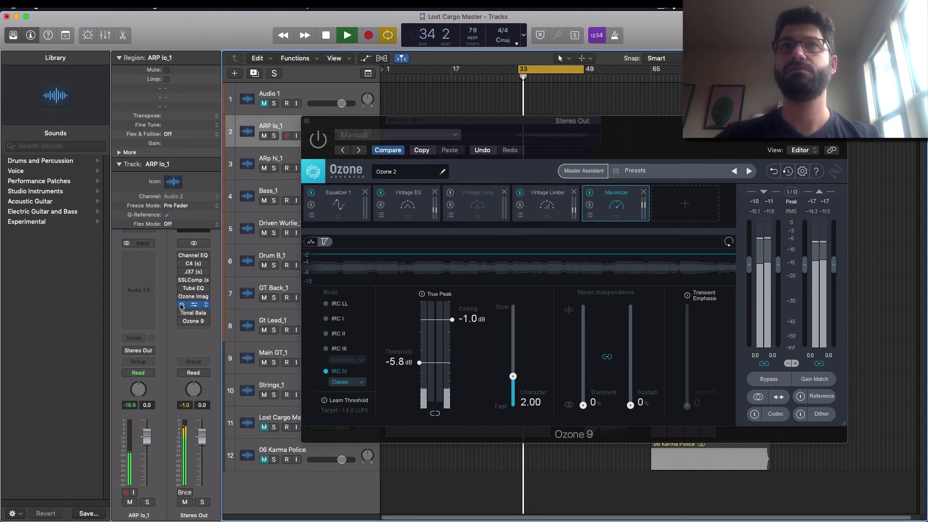
drag(181, 305, 183, 323)
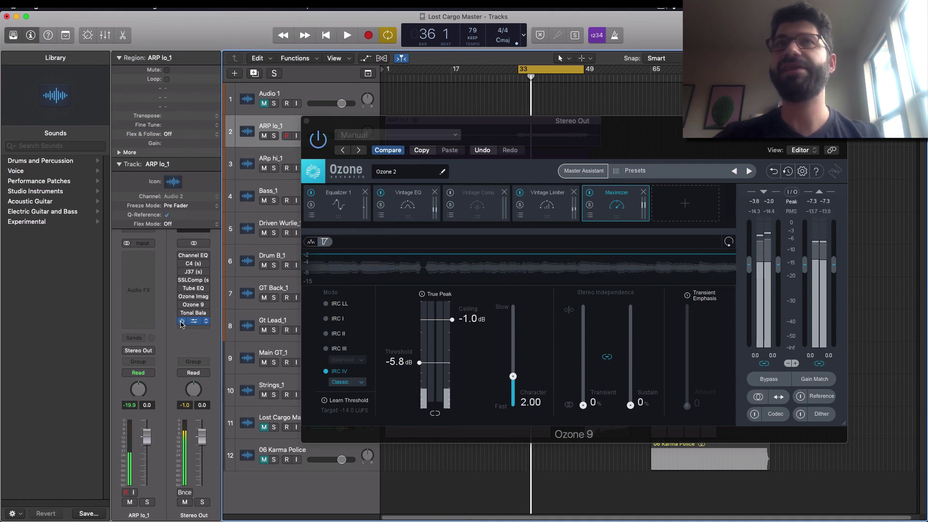
Stop playback with the Maximizer at -5.8 dB threshold and -1.0 dB ceiling.
key(space)
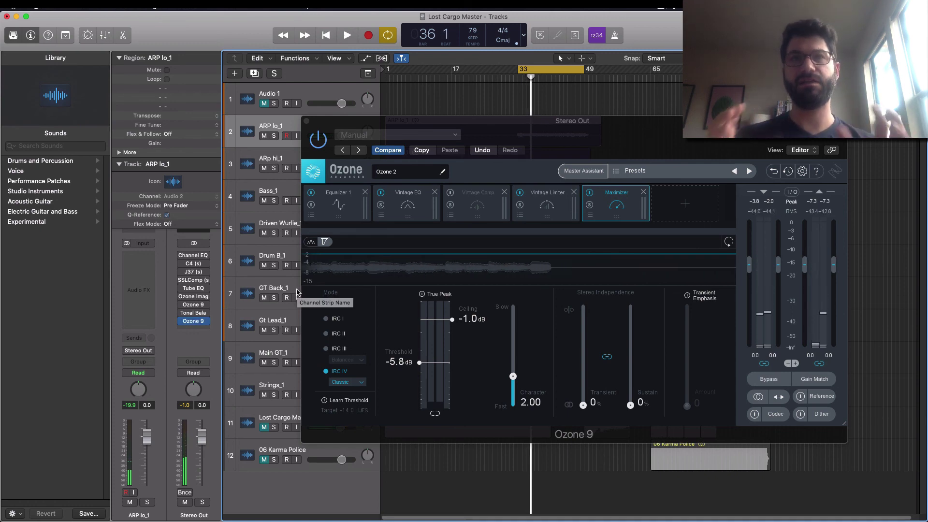